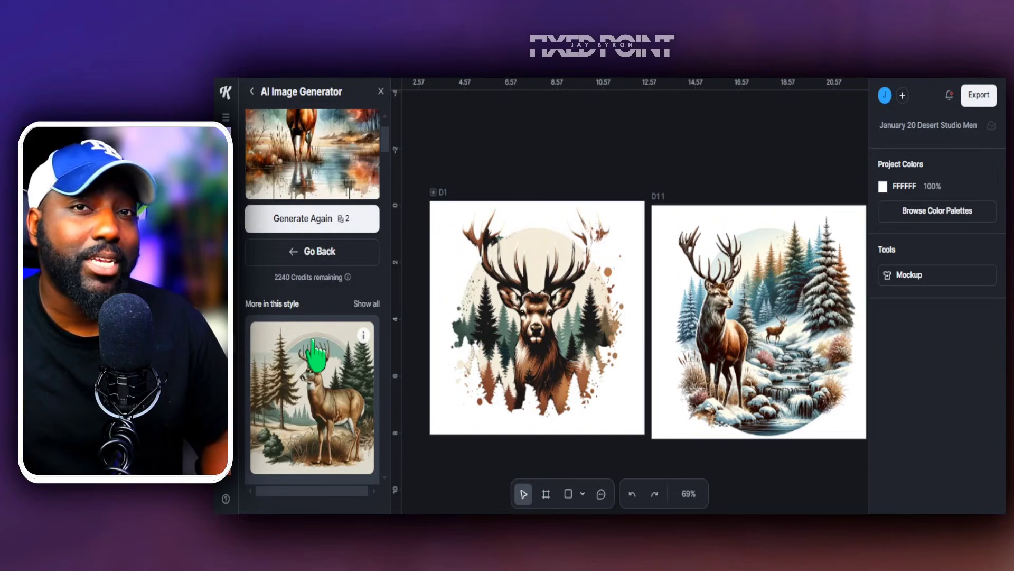
Look through the deer artwork suggestions, the deer tumbler mockups and the hunting tumbler wrap listings on Etsy.
scroll(187, 359, down, 10)
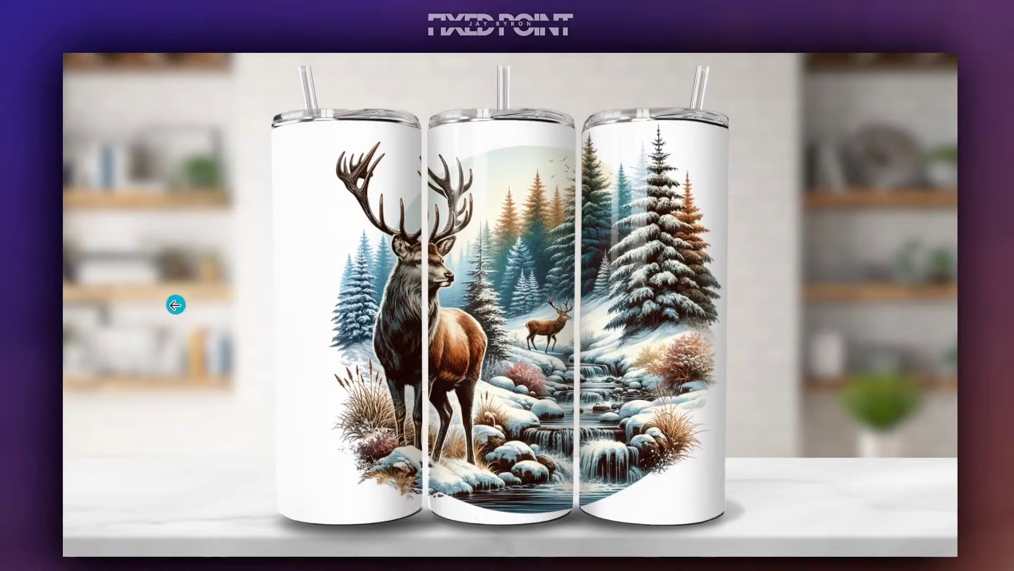
click(176, 305)
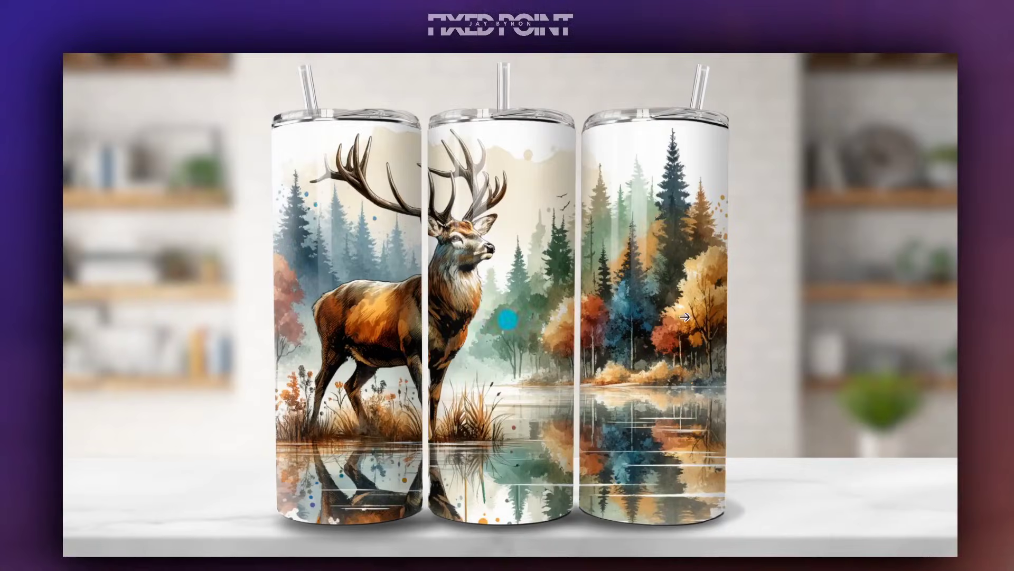
click(877, 319)
click(877, 319)
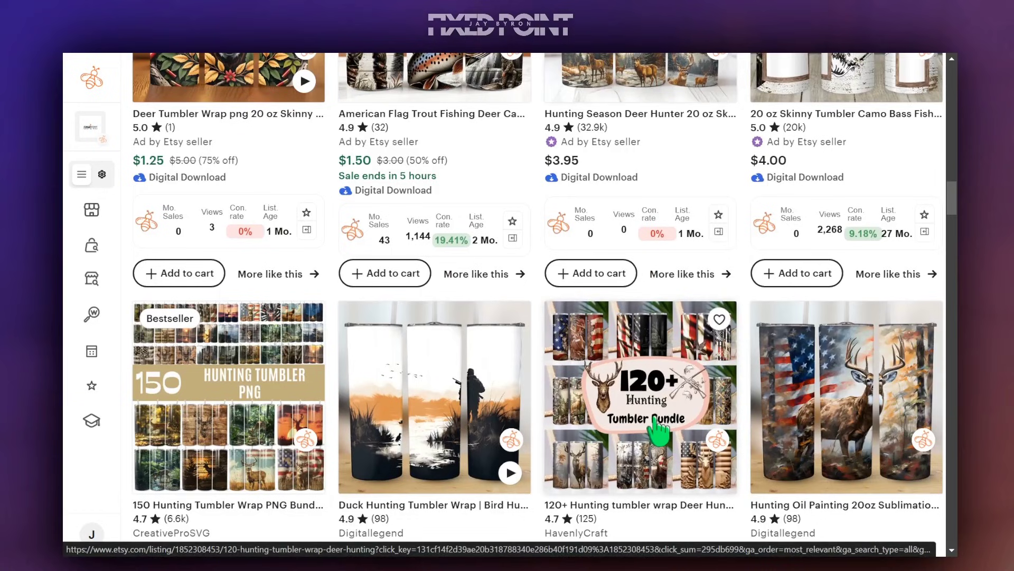
scroll(657, 428, down, 3)
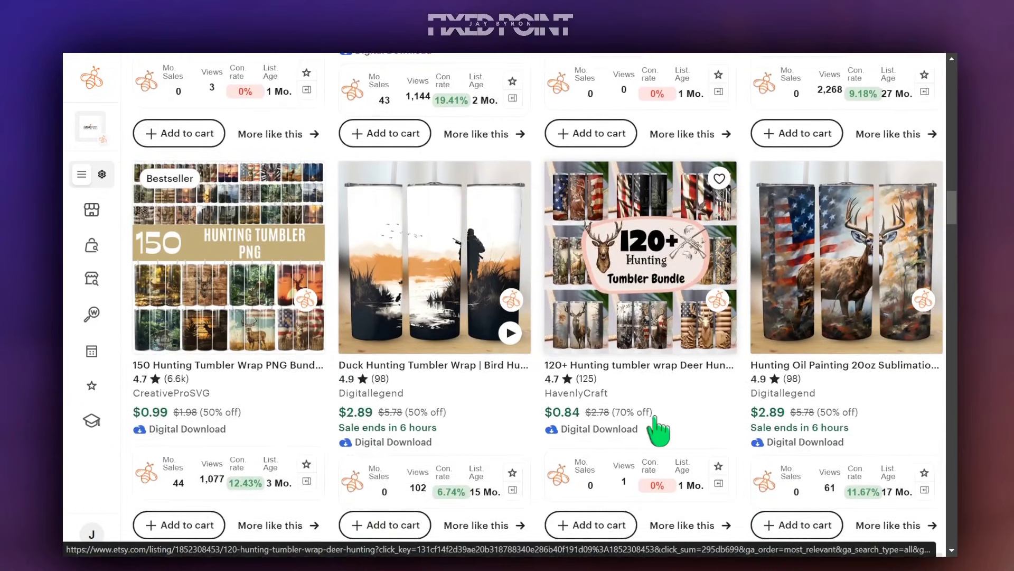
scroll(658, 428, down, 6)
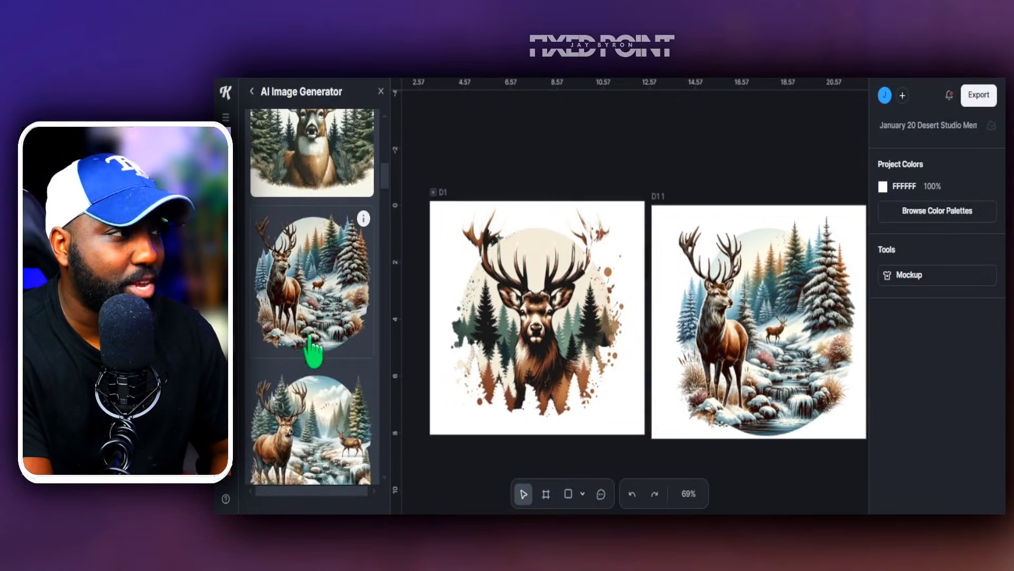
scroll(323, 362, down, 5)
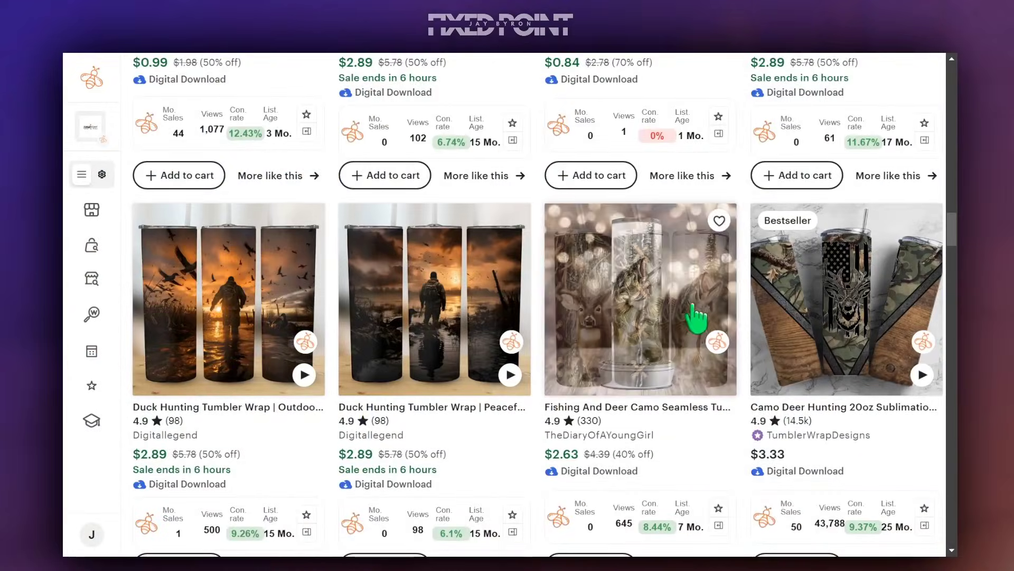
scroll(692, 323, down, 7)
scroll(660, 338, down, 2)
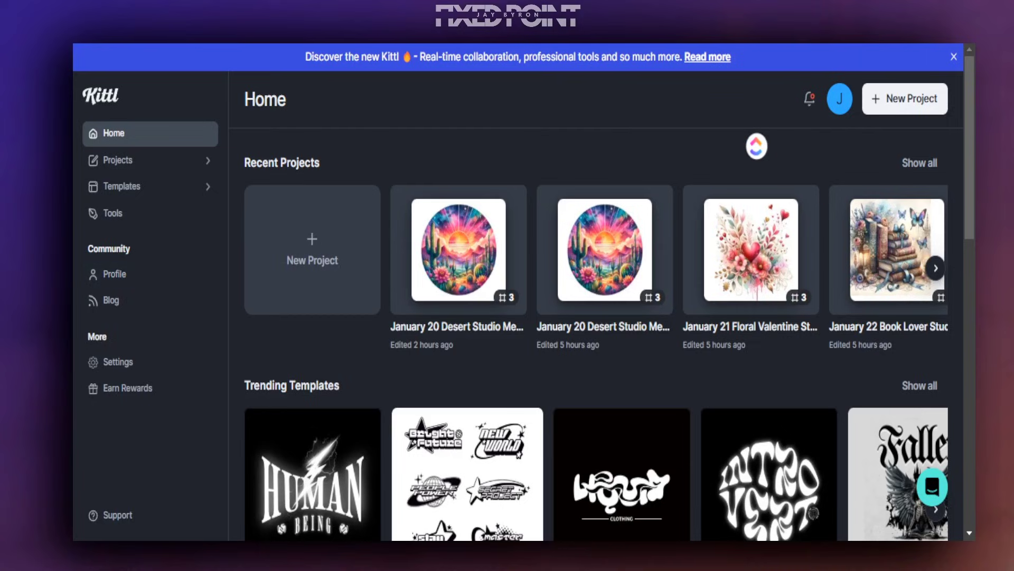
Open the most recent January 20 Desert Studio project in Kittl and review its download options.
click(459, 249)
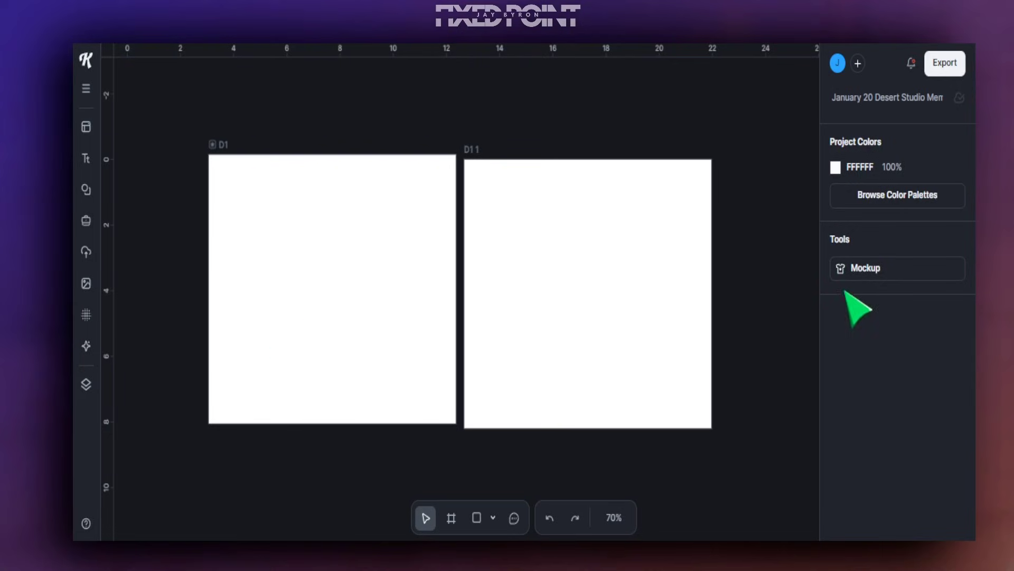
click(945, 64)
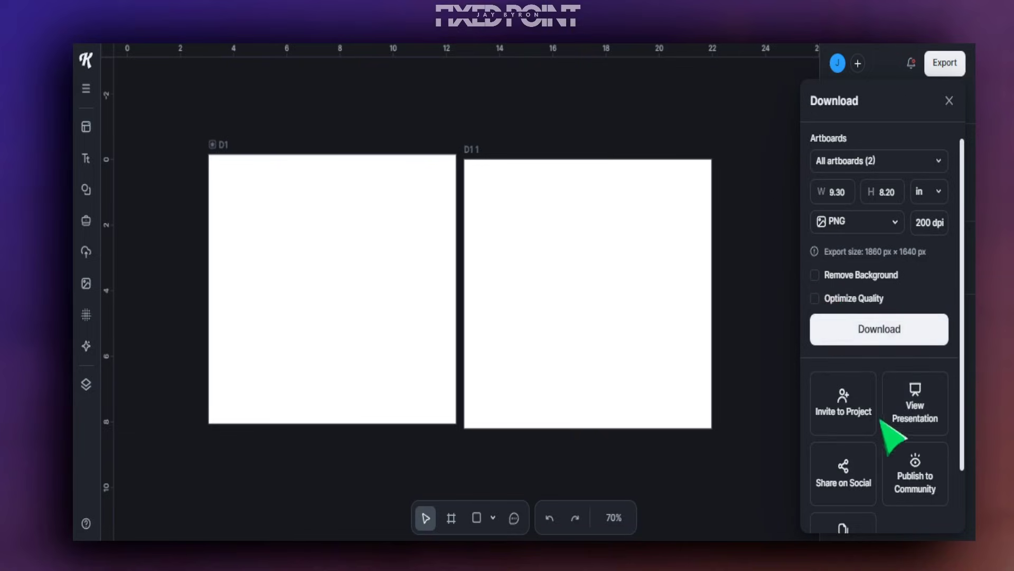
scroll(835, 418, down, 2)
click(777, 241)
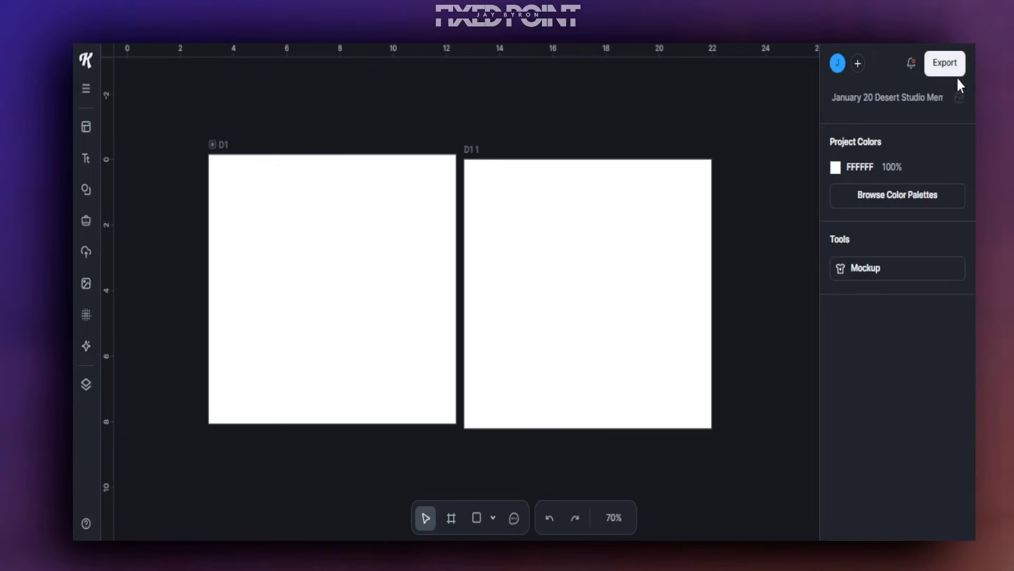
Open the AI Image Generator for the desert project.
click(86, 346)
click(166, 185)
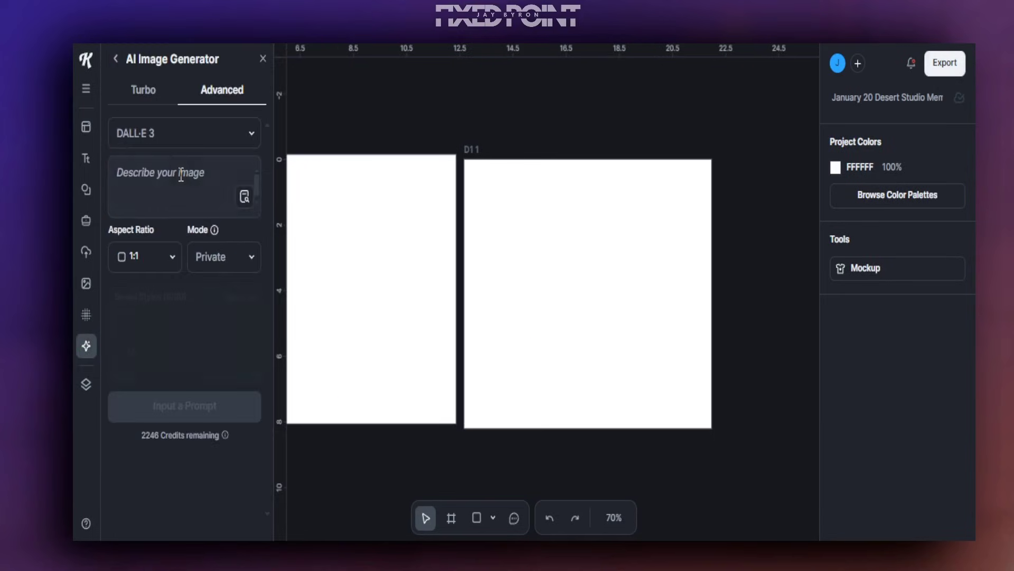
Try the Flux 1.1 Pro model with the Photography, Cinematic, 16mm and Product Photography image styles.
click(194, 138)
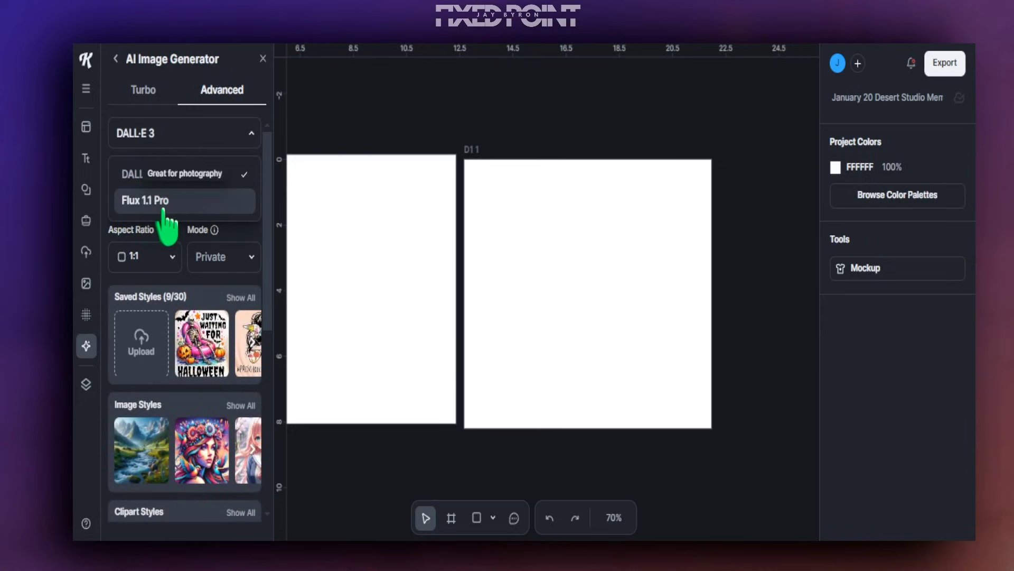
click(163, 208)
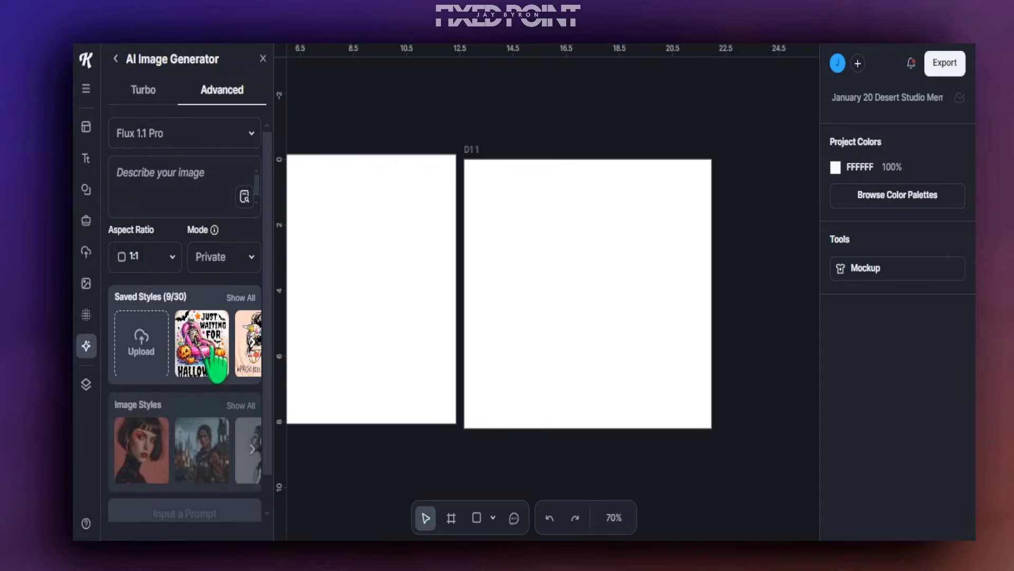
click(144, 458)
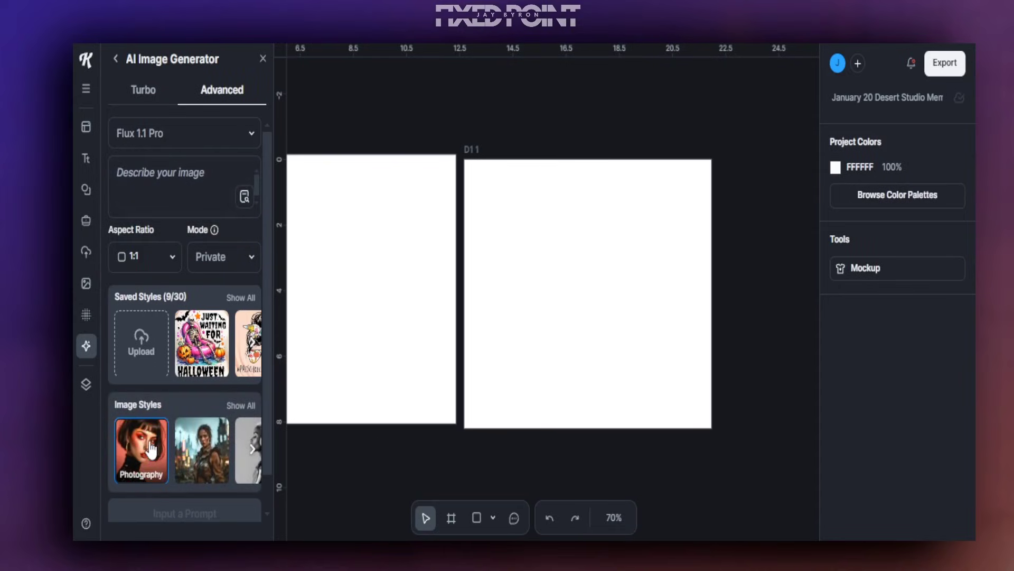
click(211, 448)
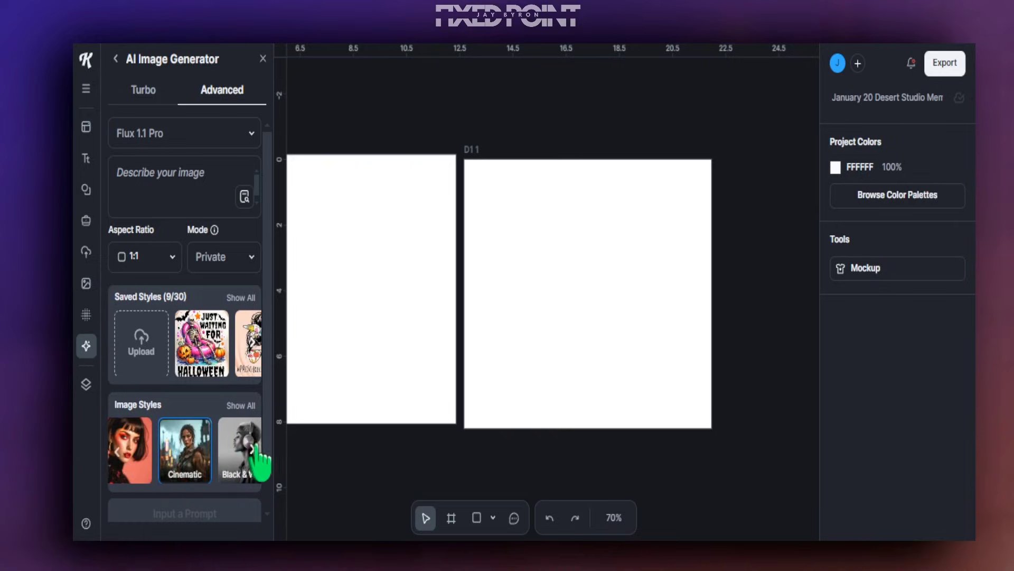
click(253, 450)
click(251, 450)
click(203, 470)
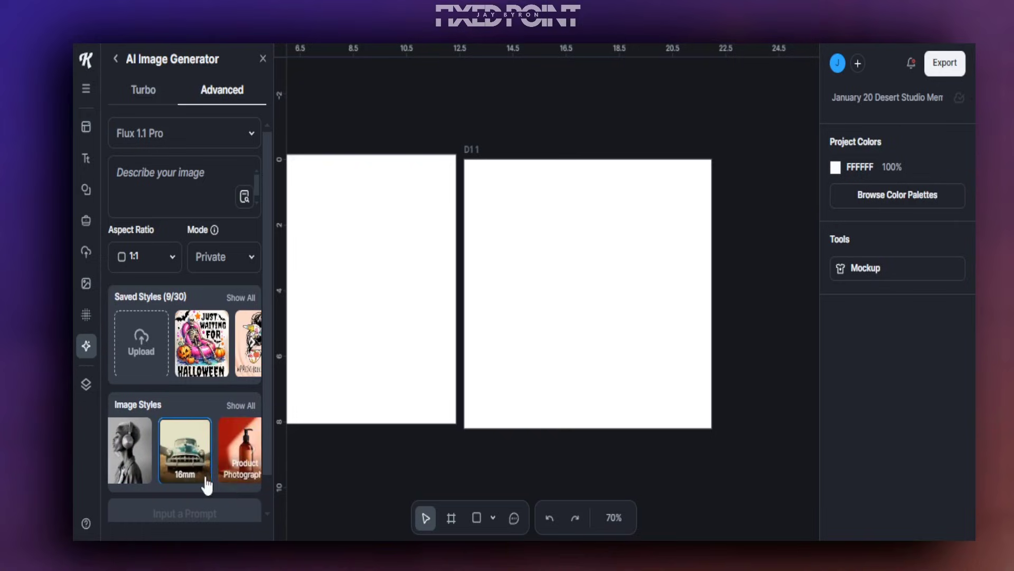
click(236, 466)
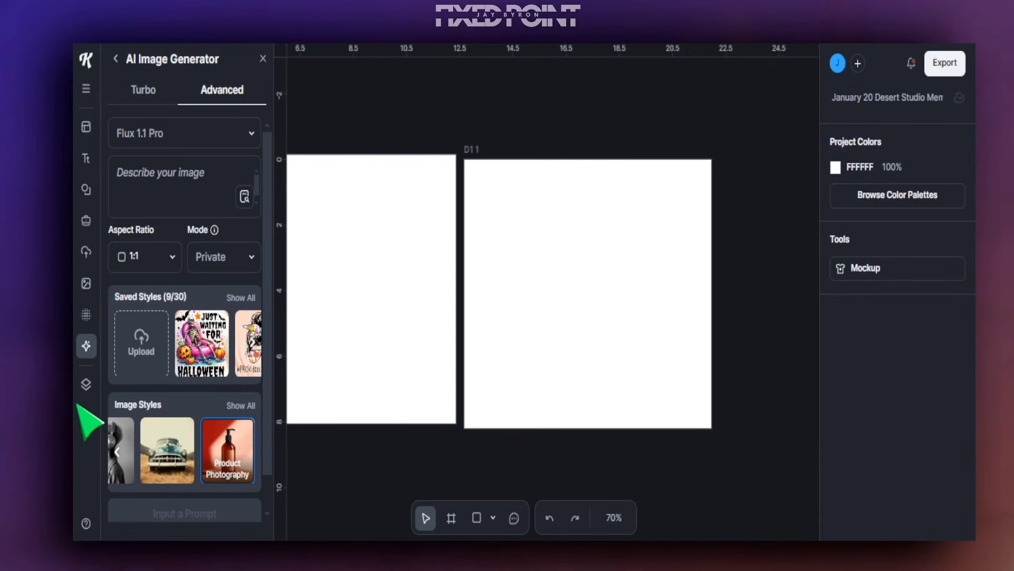
Select the DALL·E 3 model and enter a prompt for a rustic watercolor hand-drawn desert landscape with vibrant sunset, saguaro cacti, cactus flowers and mountain silhouettes.
click(182, 134)
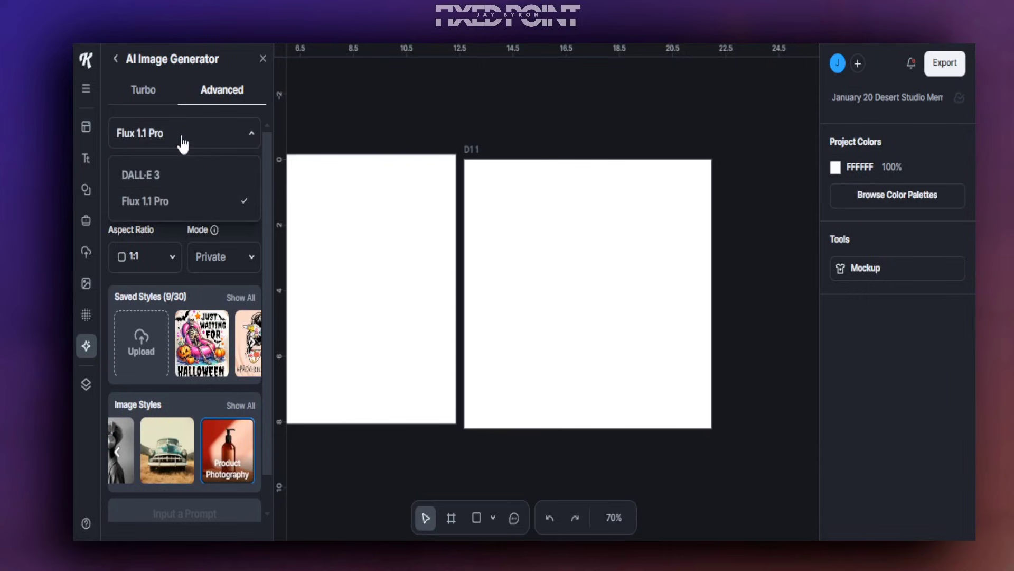
click(158, 177)
click(146, 179)
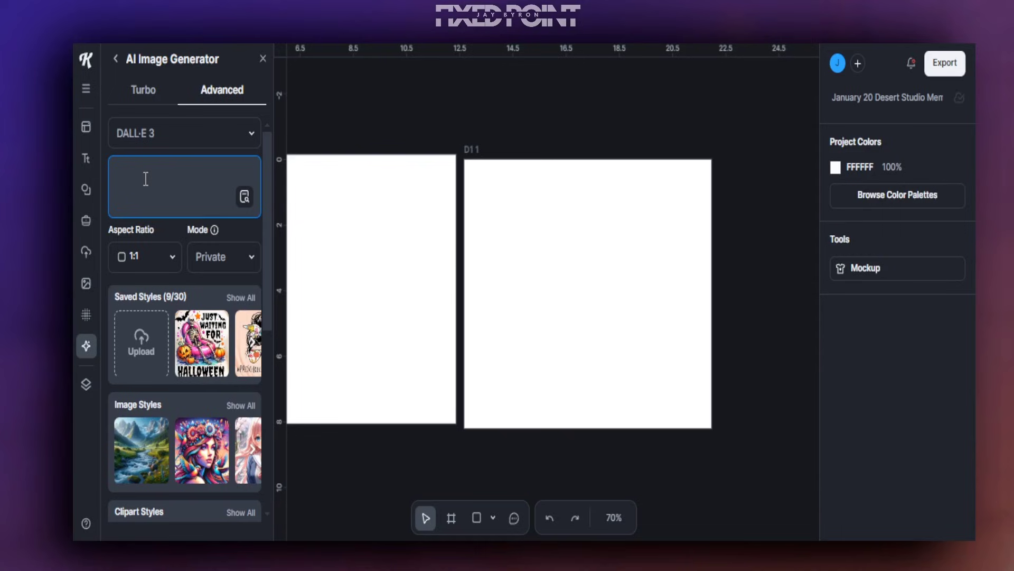
scroll(170, 306, down, 5)
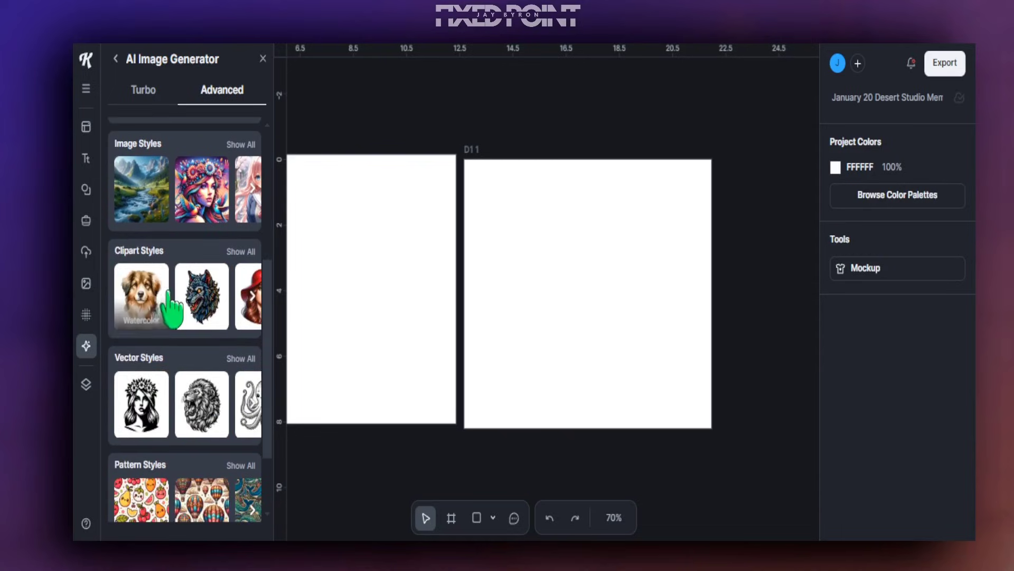
scroll(143, 328, up, 3)
scroll(143, 317, up, 3)
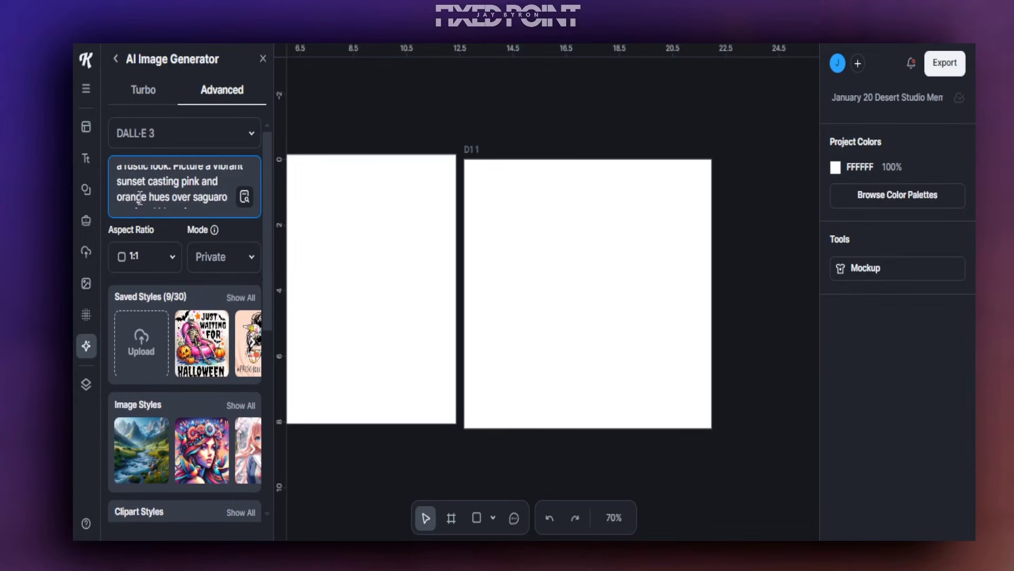
scroll(138, 193, up, 3)
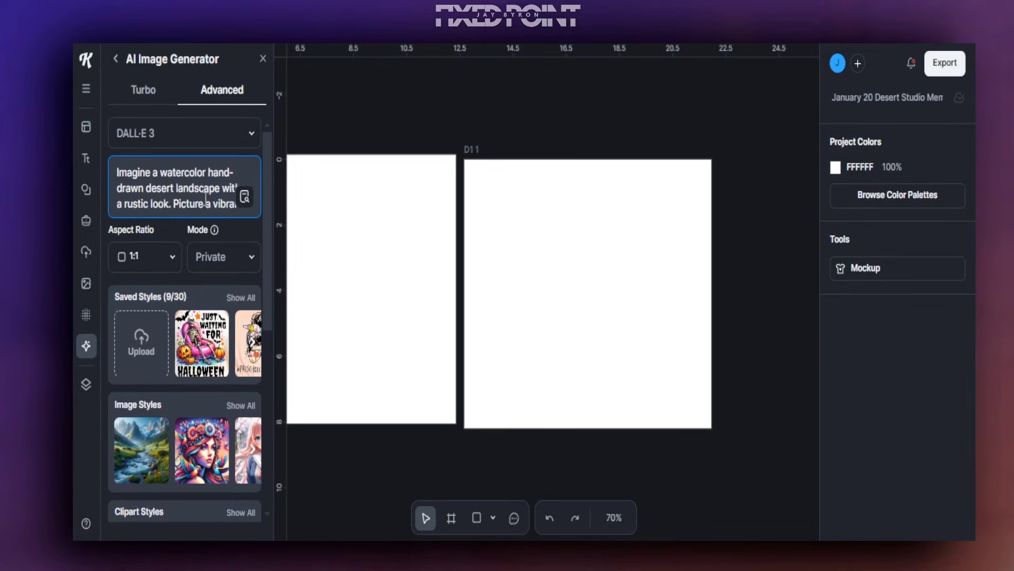
scroll(201, 196, down, 2)
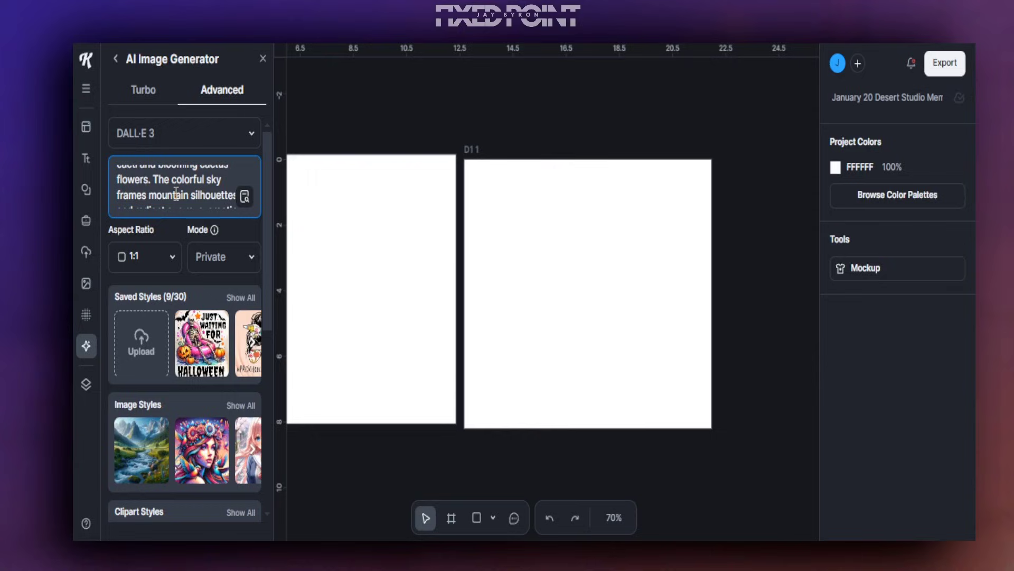
Choose the Watercolor clipart style and generate the desert image.
scroll(206, 341, down, 3)
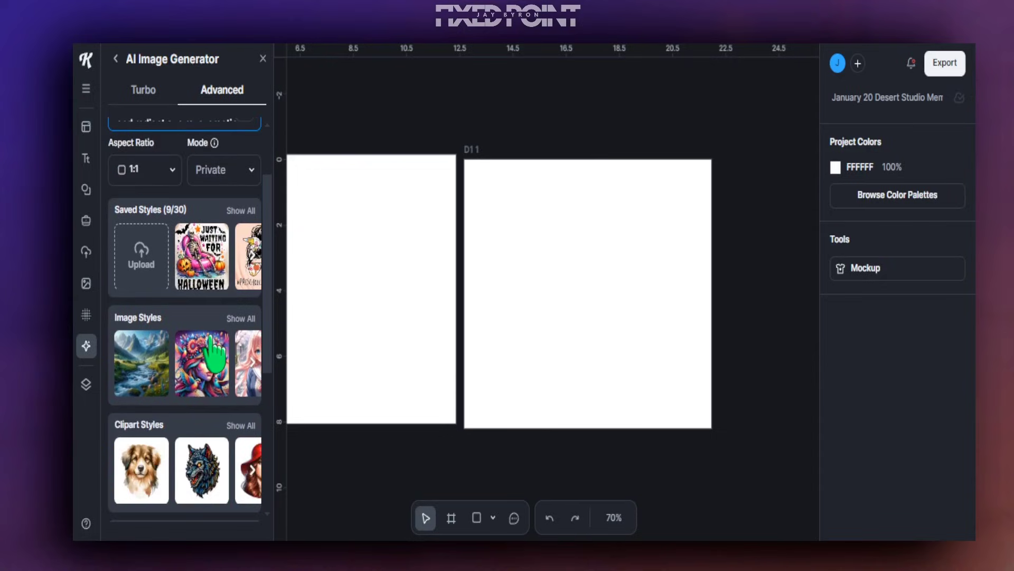
scroll(182, 227, up, 3)
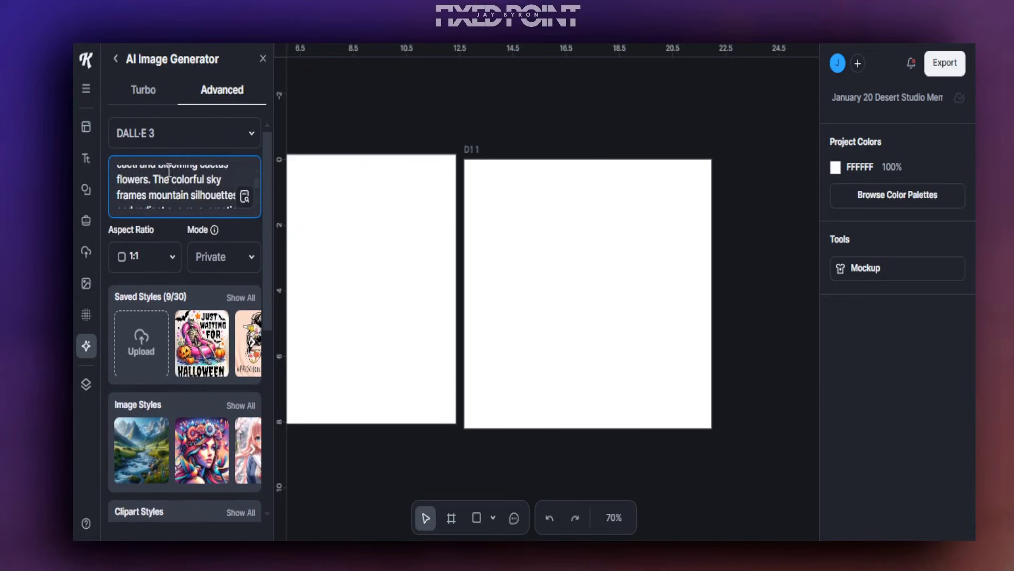
mouse_move(218, 353)
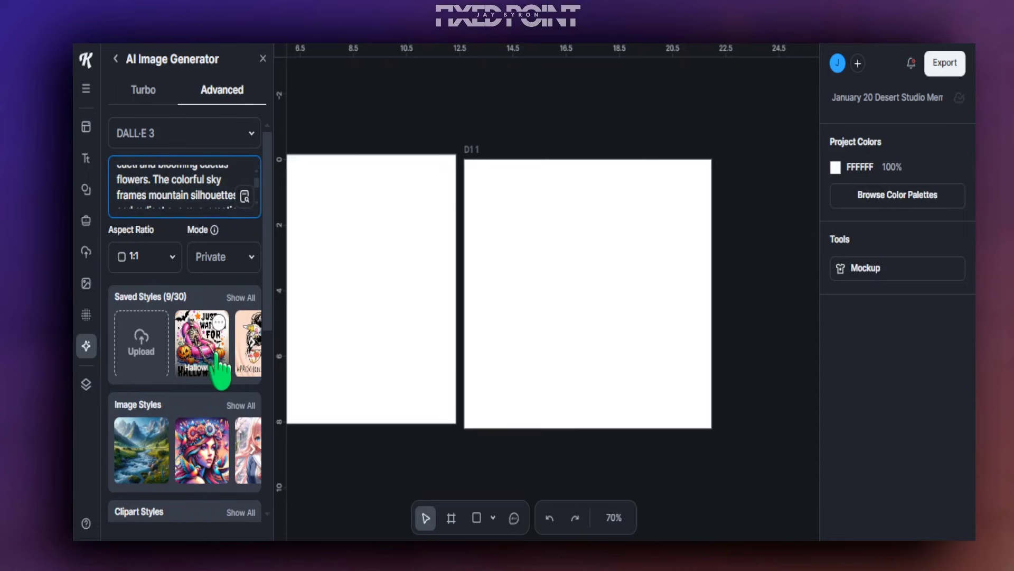
scroll(215, 359, down, 4)
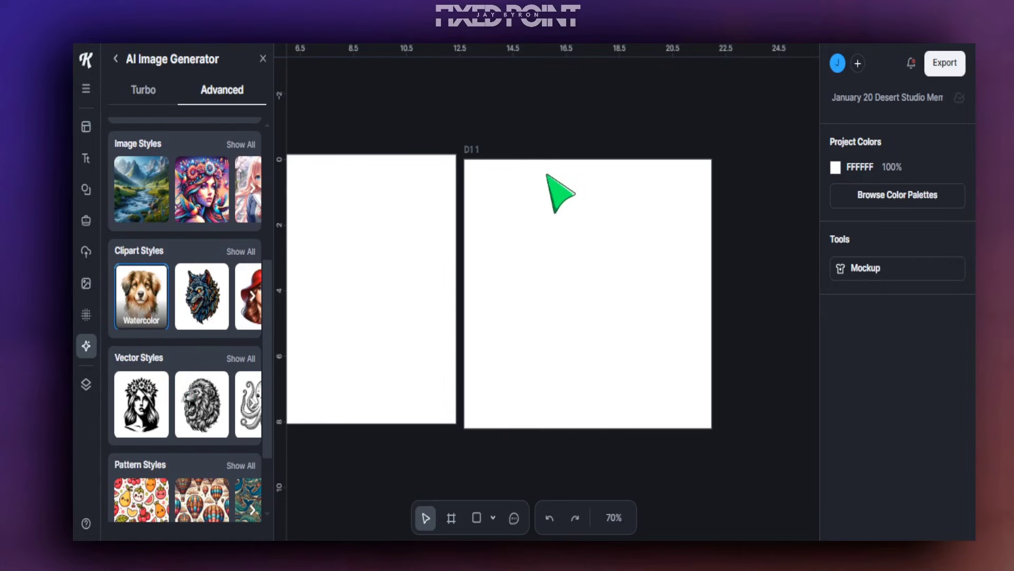
scroll(212, 423, down, 3)
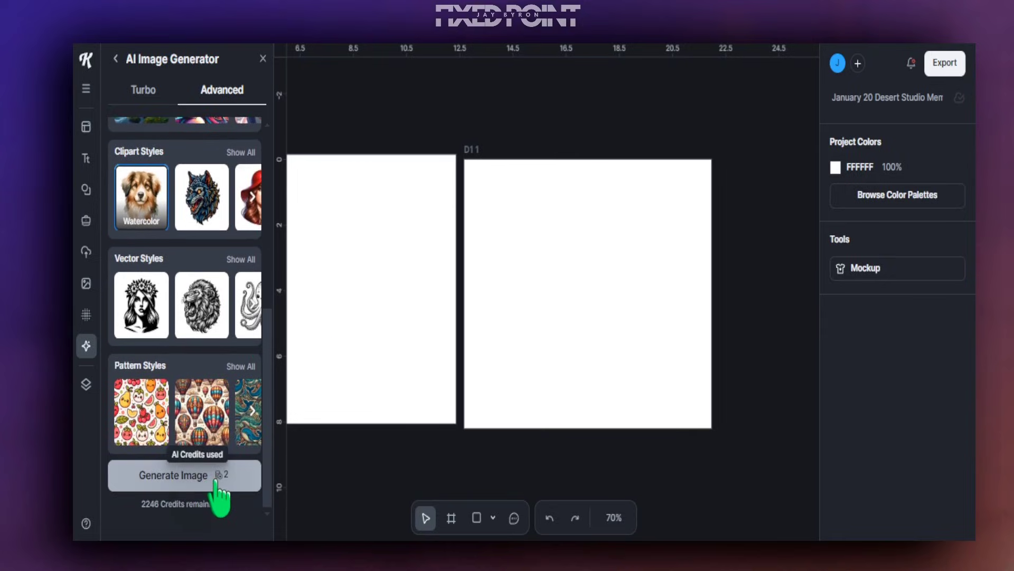
click(219, 481)
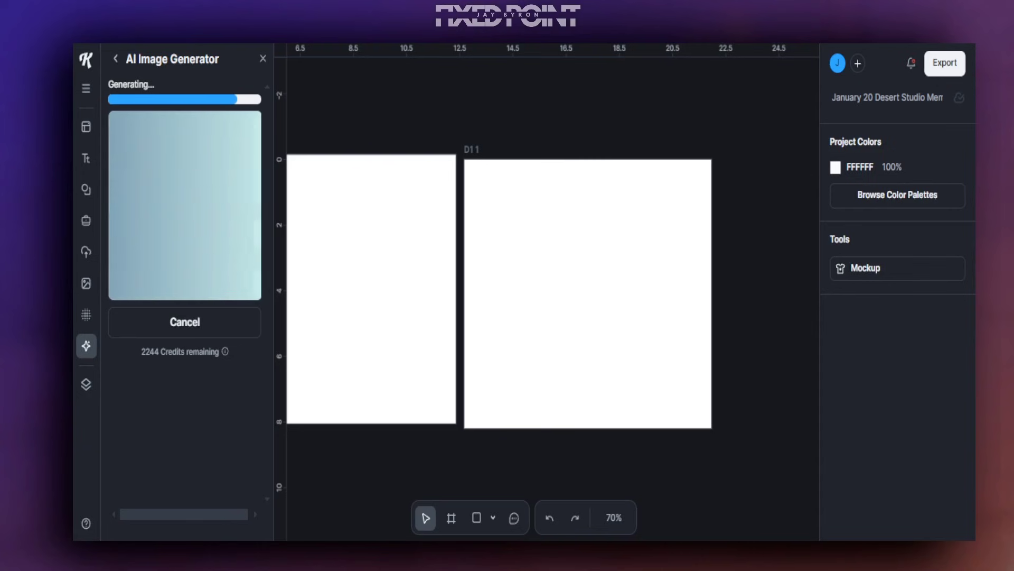
Place the generated desert image on the D1 1 artboard, enlarge it to about 8.03 × 8.03 in and roughly center it.
drag(443, 289, 602, 291)
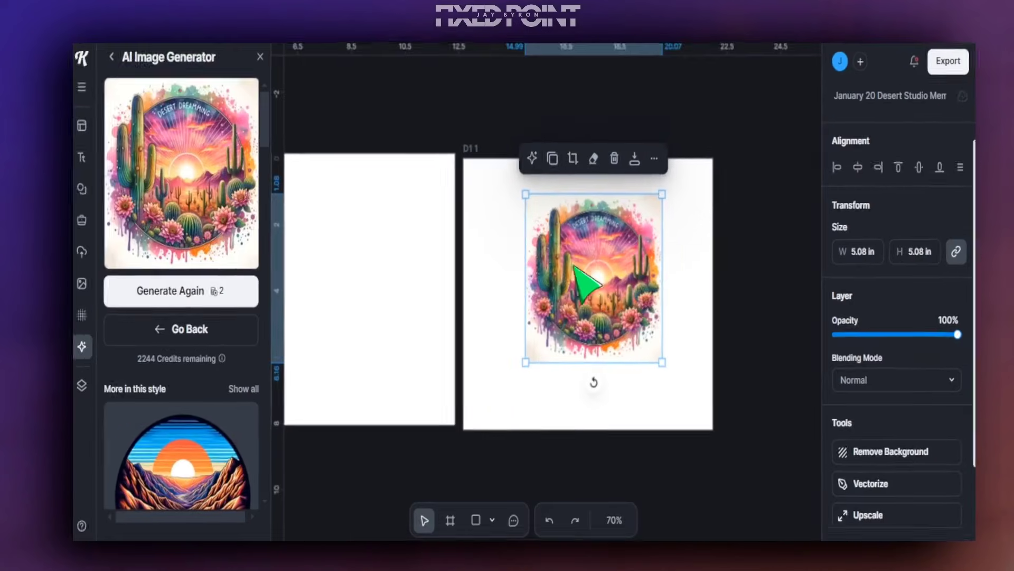
drag(729, 394, 570, 273)
drag(609, 319, 690, 433)
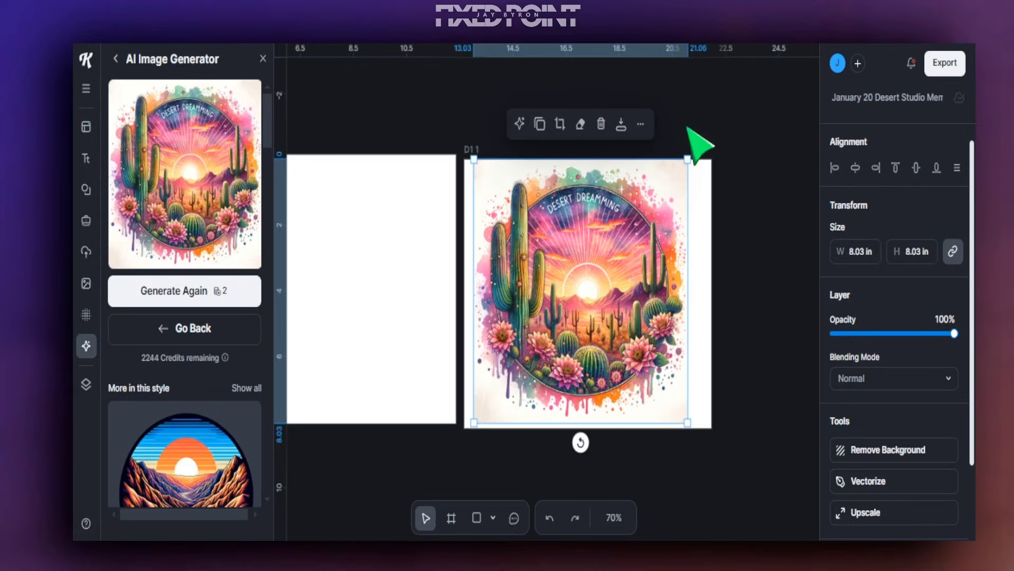
click(697, 141)
drag(568, 291, 574, 294)
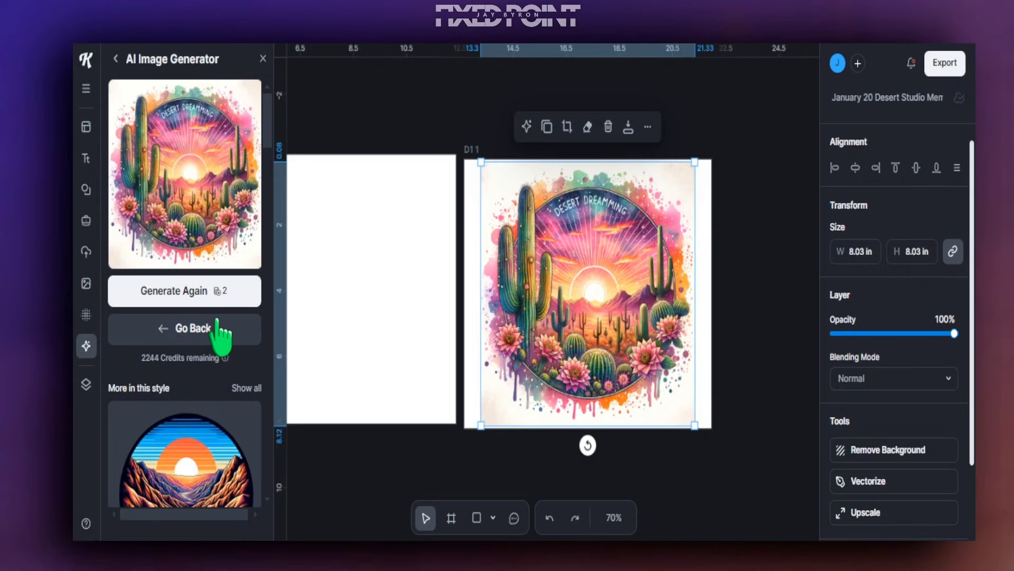
Browse the gallery of images in the same style for desert artwork to use on the blank artboard.
scroll(190, 396, down, 5)
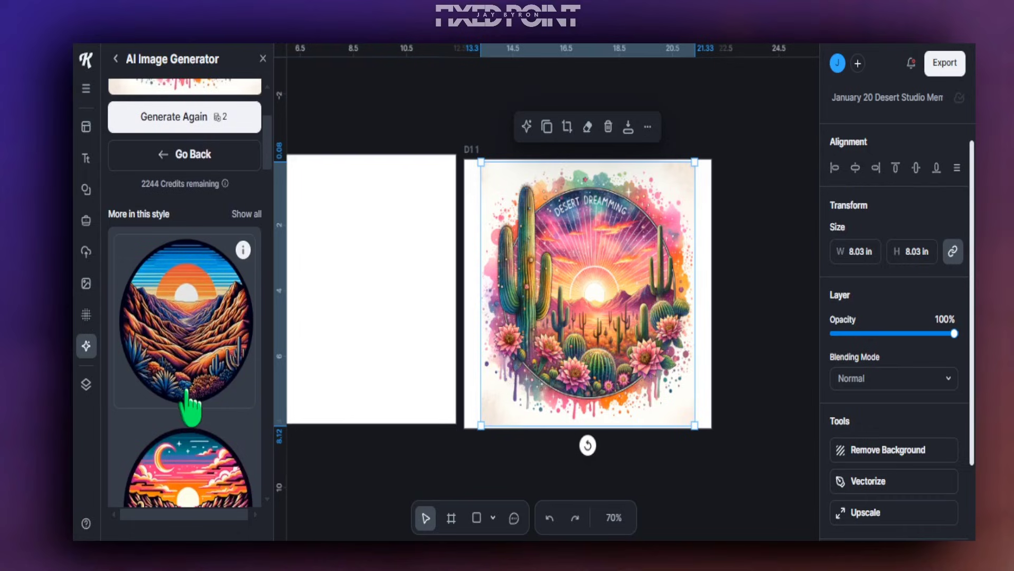
scroll(446, 396, up, 5)
scroll(399, 404, down, 5)
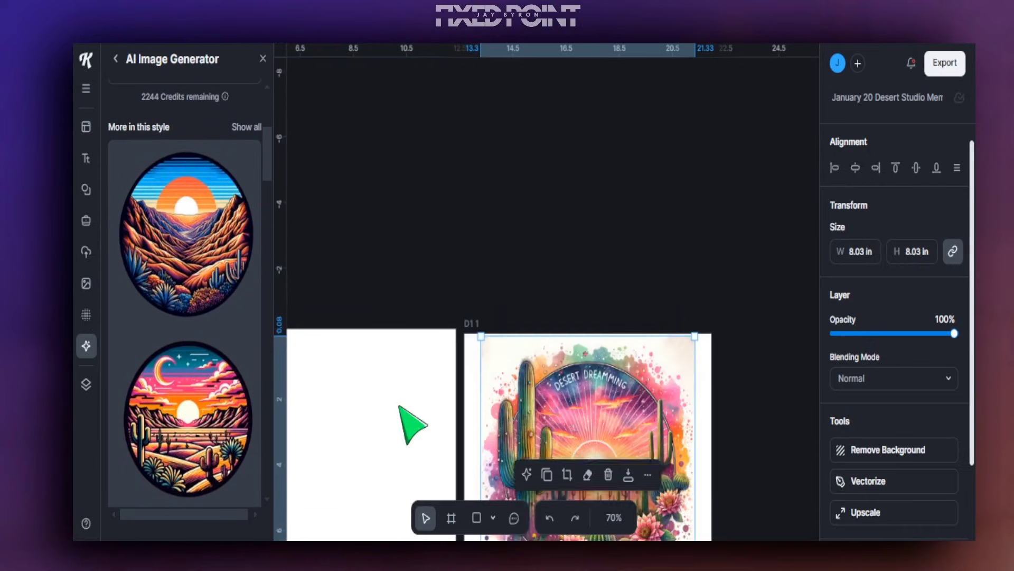
scroll(200, 348, down, 6)
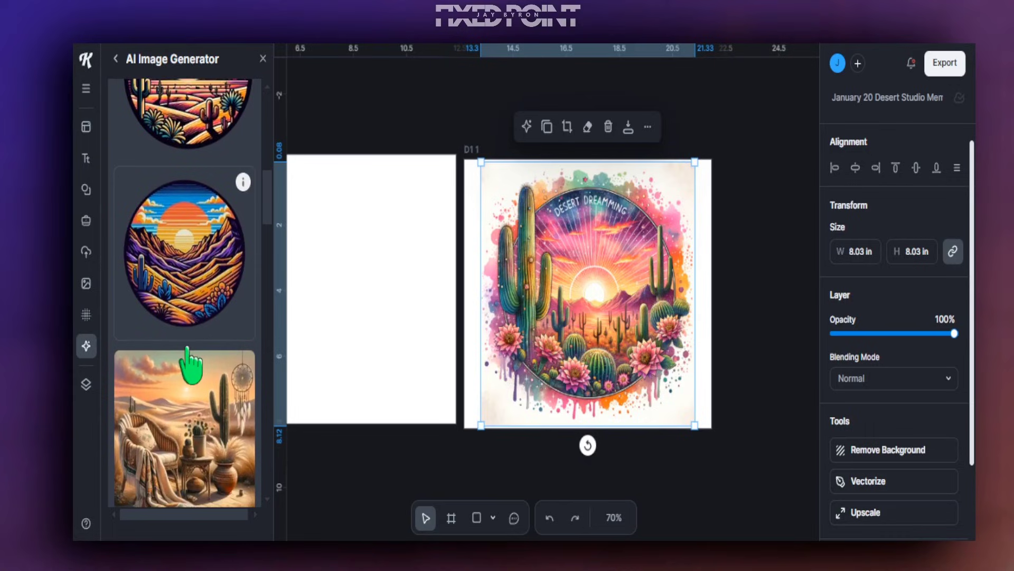
scroll(190, 358, down, 10)
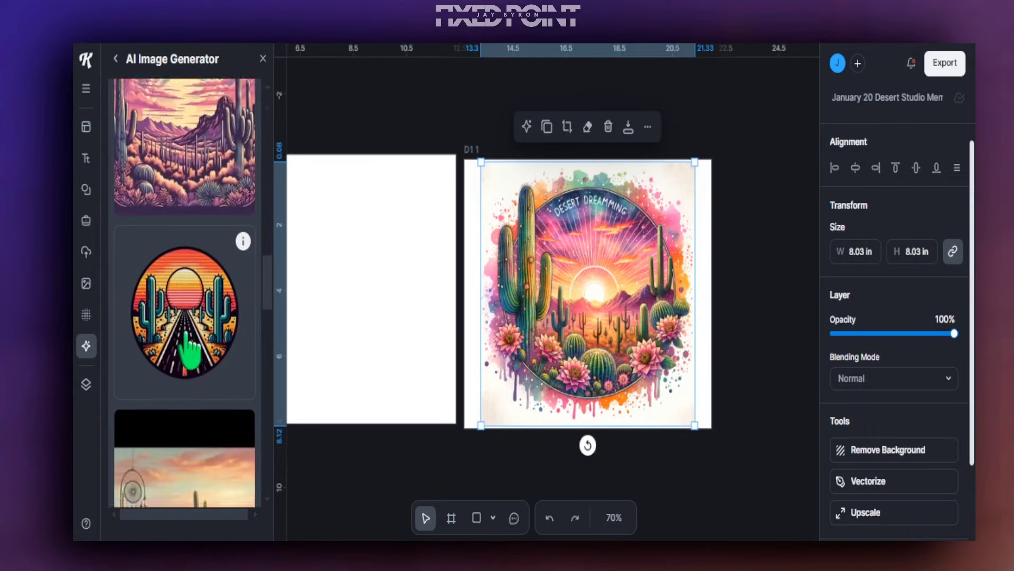
scroll(197, 358, down, 8)
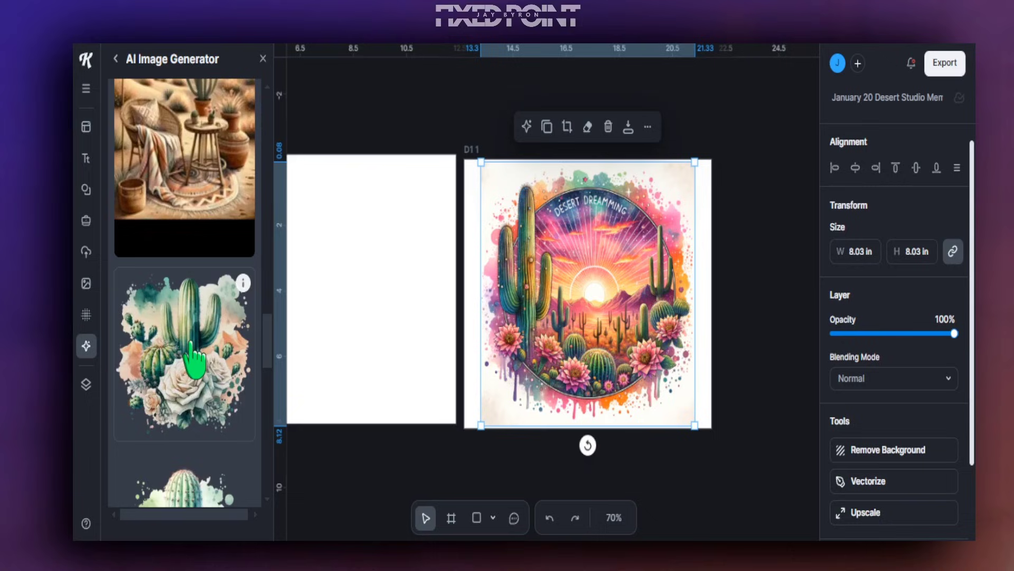
scroll(196, 349, down, 5)
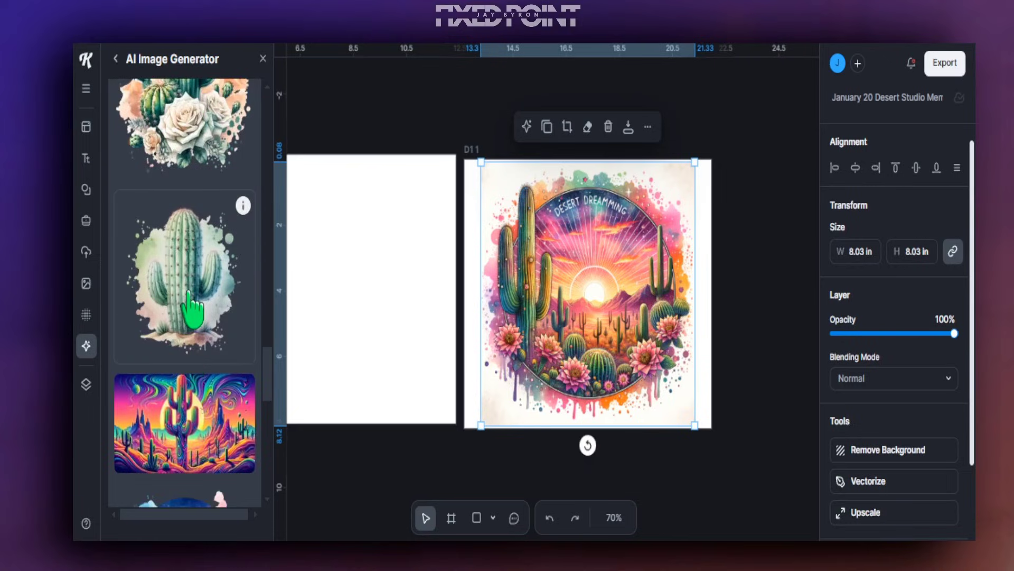
scroll(193, 312, down, 7)
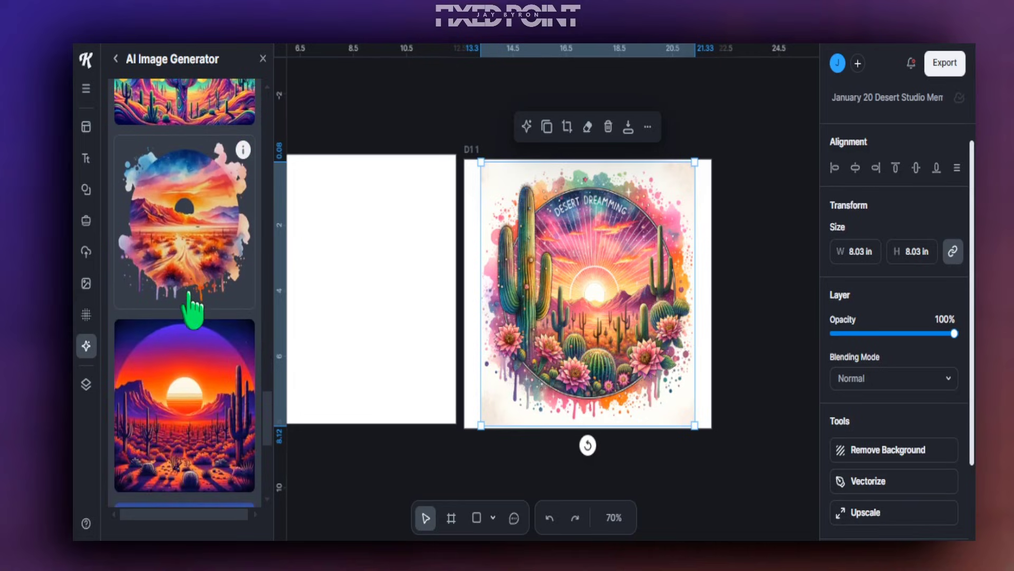
scroll(189, 294, down, 10)
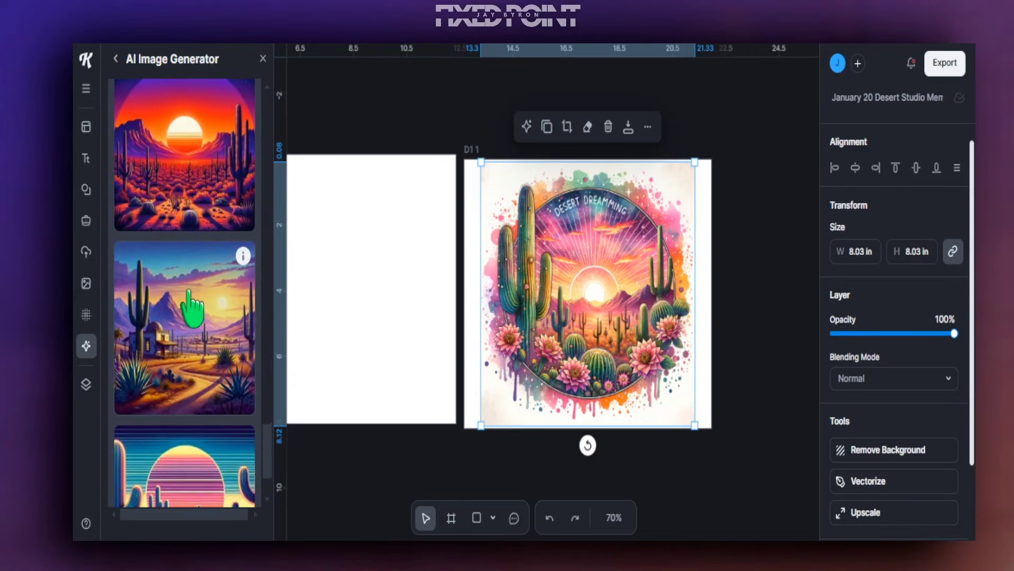
scroll(188, 285, down, 5)
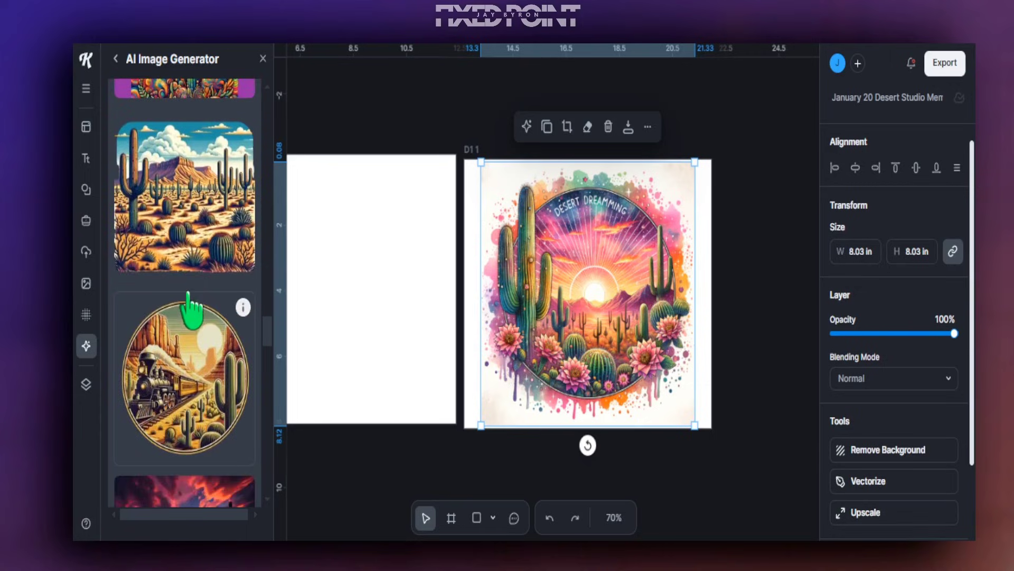
scroll(189, 307, down, 15)
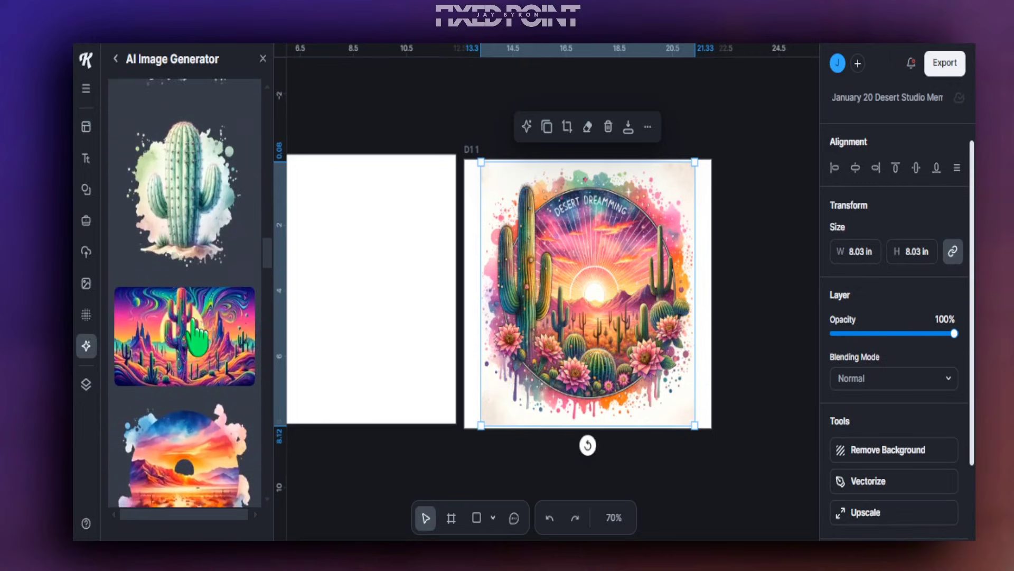
scroll(197, 338, up, 15)
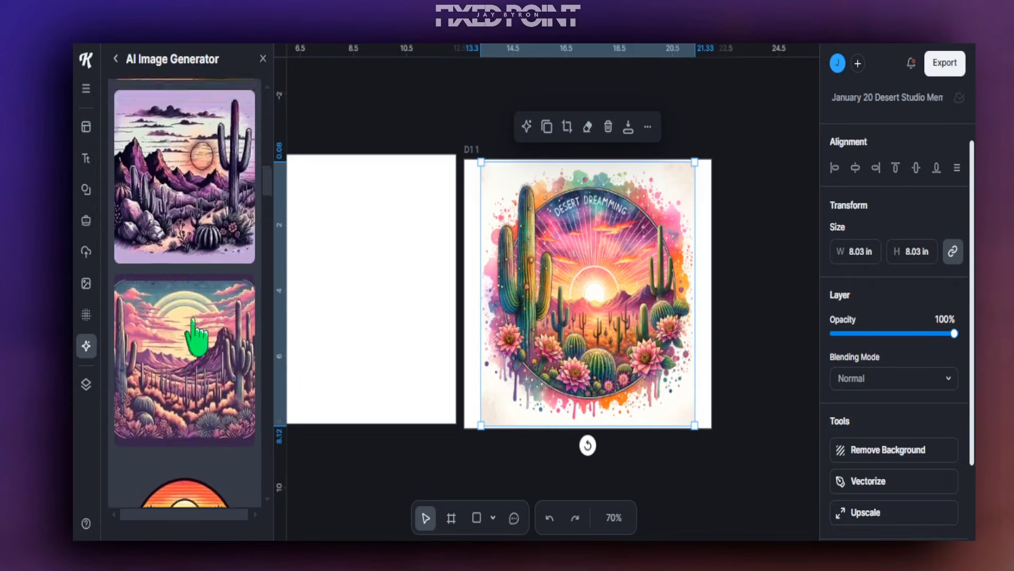
scroll(197, 338, up, 5)
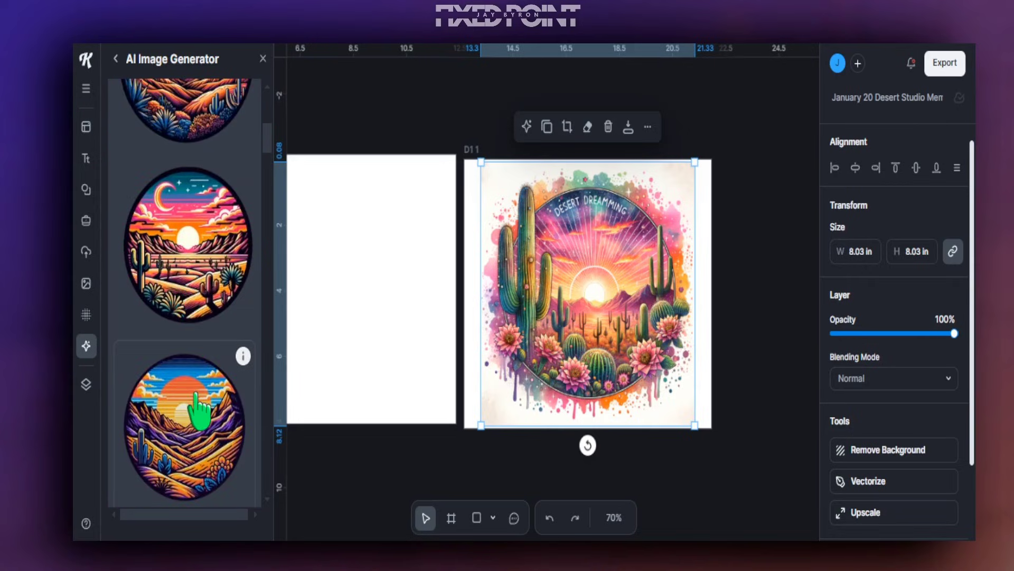
Place the oval blue-sky desert sunset from the gallery on the blank artboard and enlarge it to about 8.19 × 8.19 in.
drag(204, 412, 341, 262)
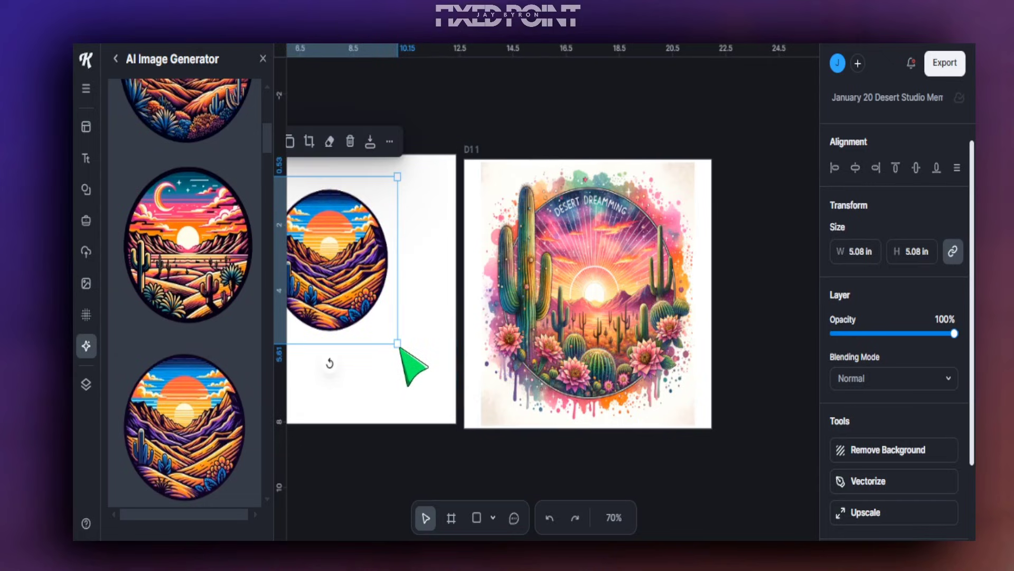
drag(398, 344, 453, 478)
drag(366, 356, 355, 338)
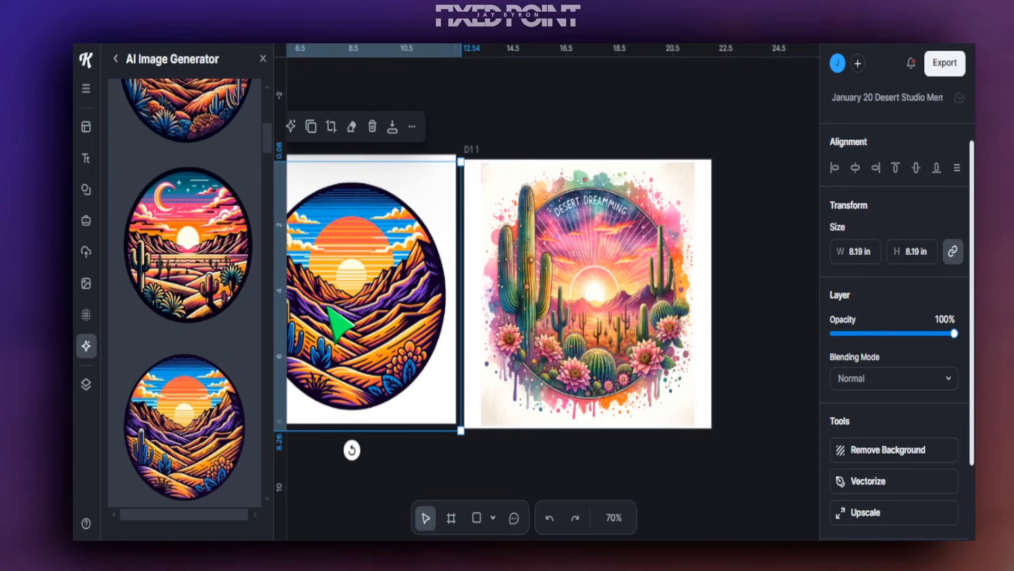
click(609, 337)
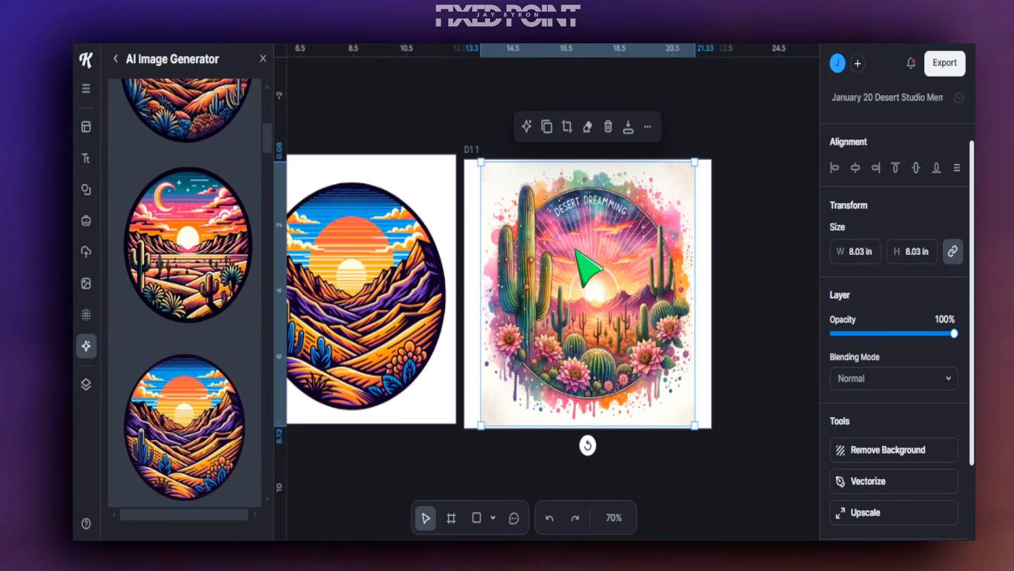
Replace the blue-sky sunset with the pink crescent-moon desert oval, enlarge it to about 8.57 × 8.57 in and fit the oval within the artboard.
click(442, 281)
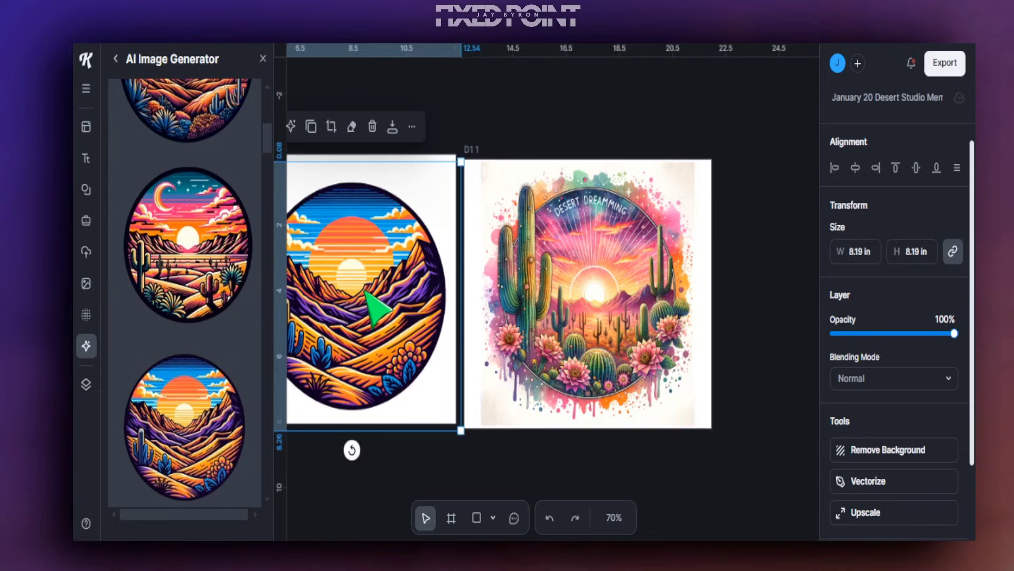
scroll(176, 322, up, 8)
scroll(155, 290, down, 3)
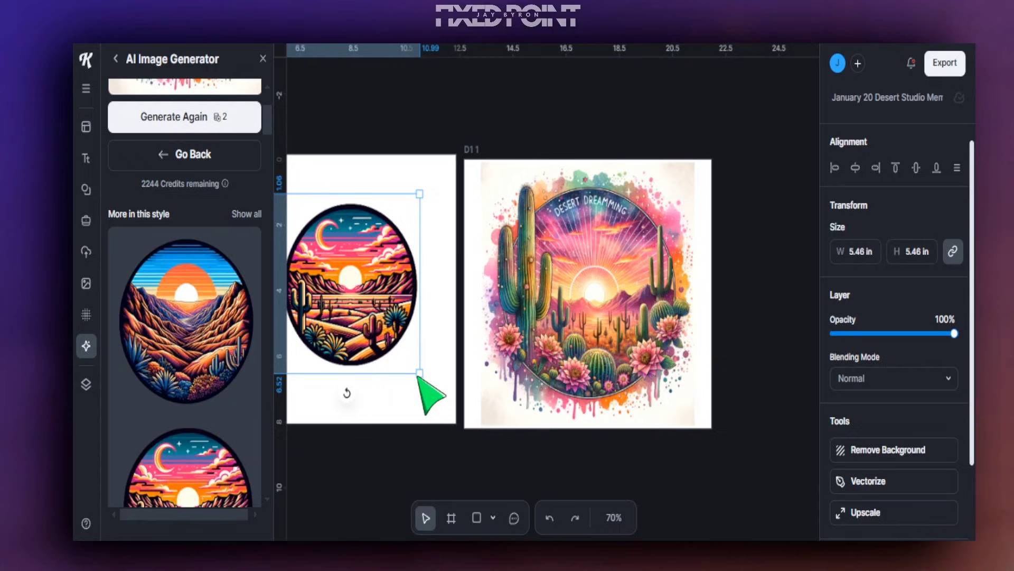
drag(417, 372, 485, 496)
drag(417, 412, 358, 340)
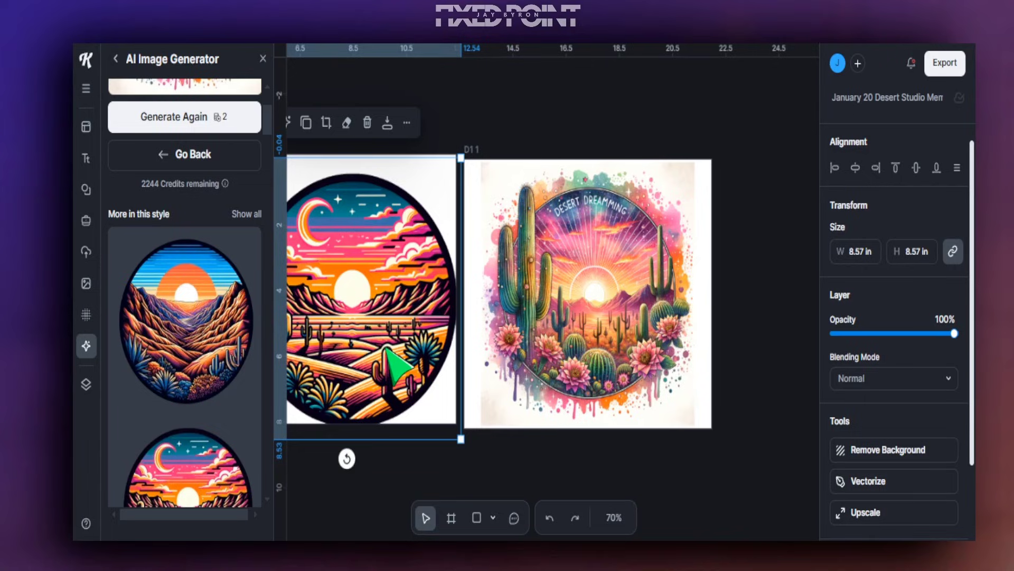
drag(380, 294, 379, 291)
scroll(182, 313, up, 3)
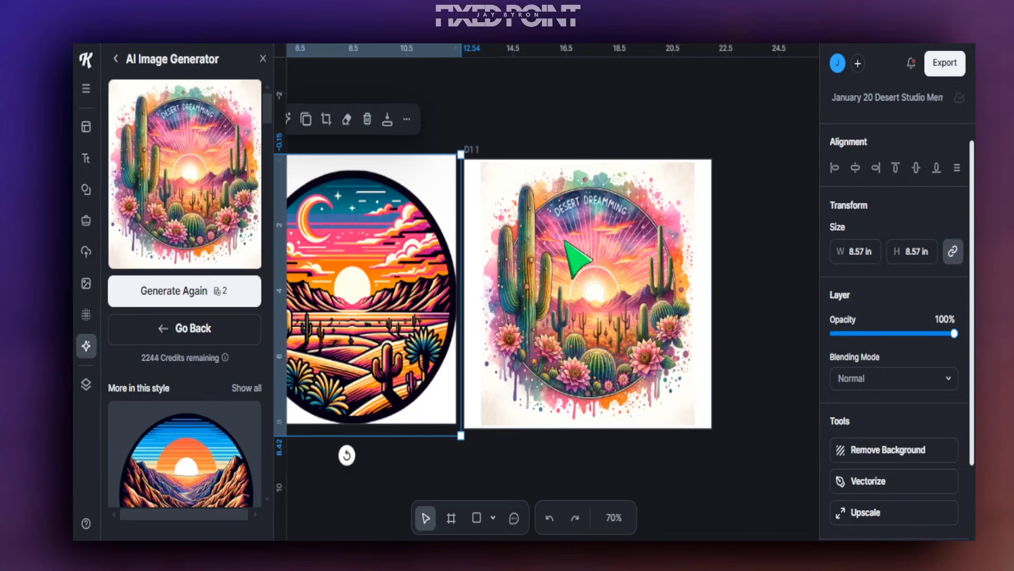
drag(426, 352, 408, 342)
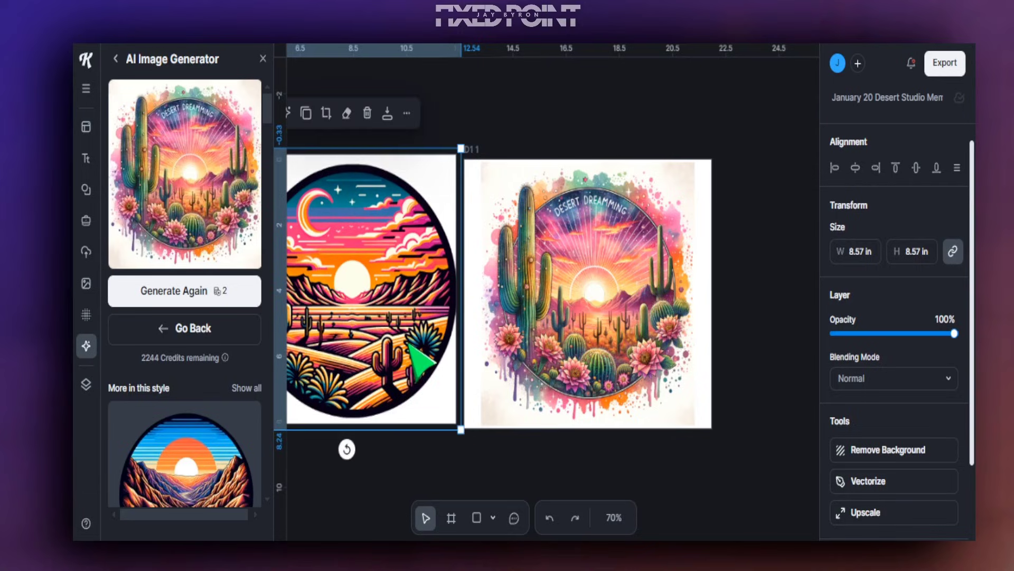
Switch to Etsy and examine the designs, prices and sales data of the sunset and beach tumbler wrap listings.
scroll(252, 402, down, 5)
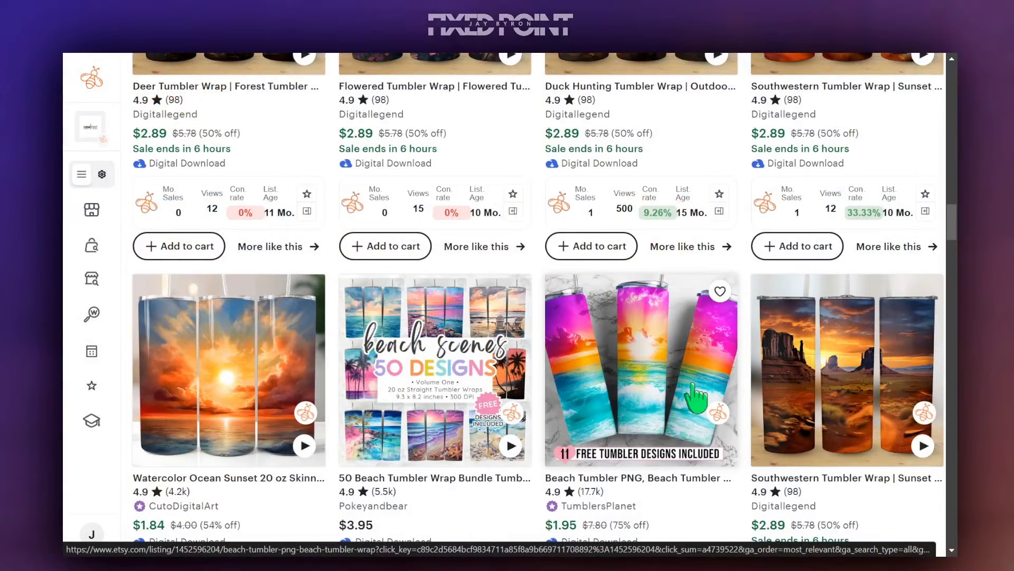
scroll(263, 434, down, 1)
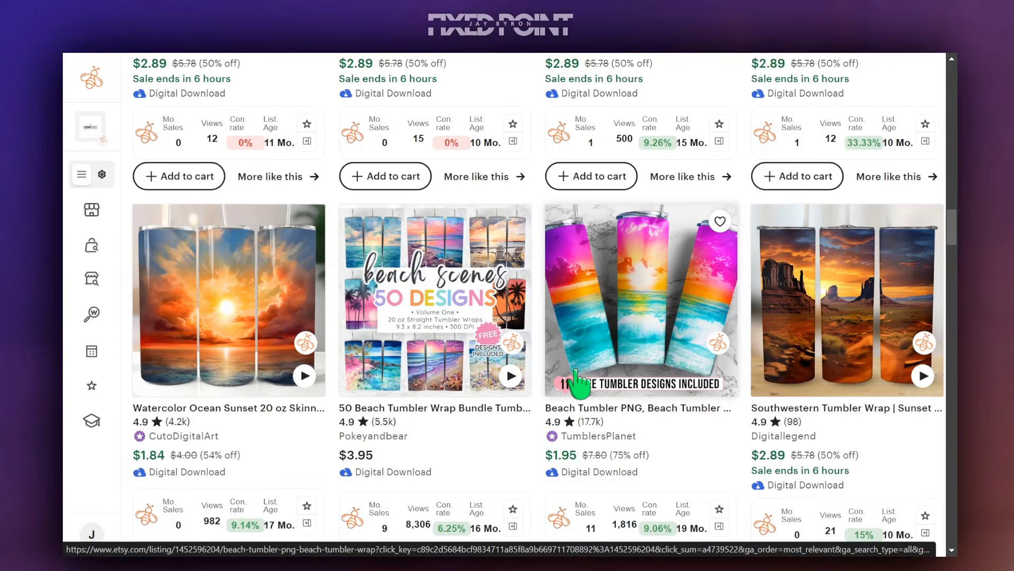
scroll(502, 375, up, 3)
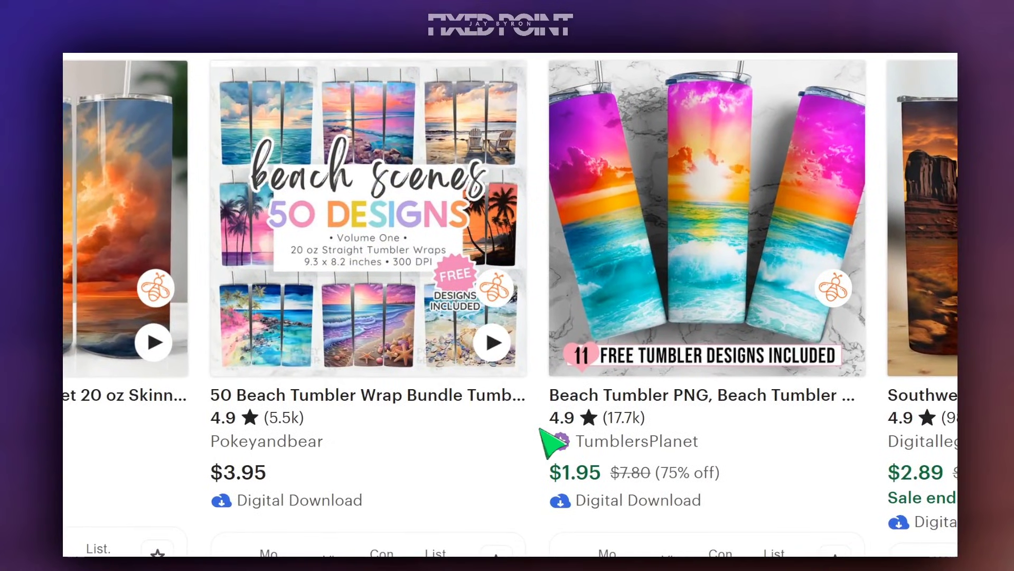
scroll(448, 435, down, 10)
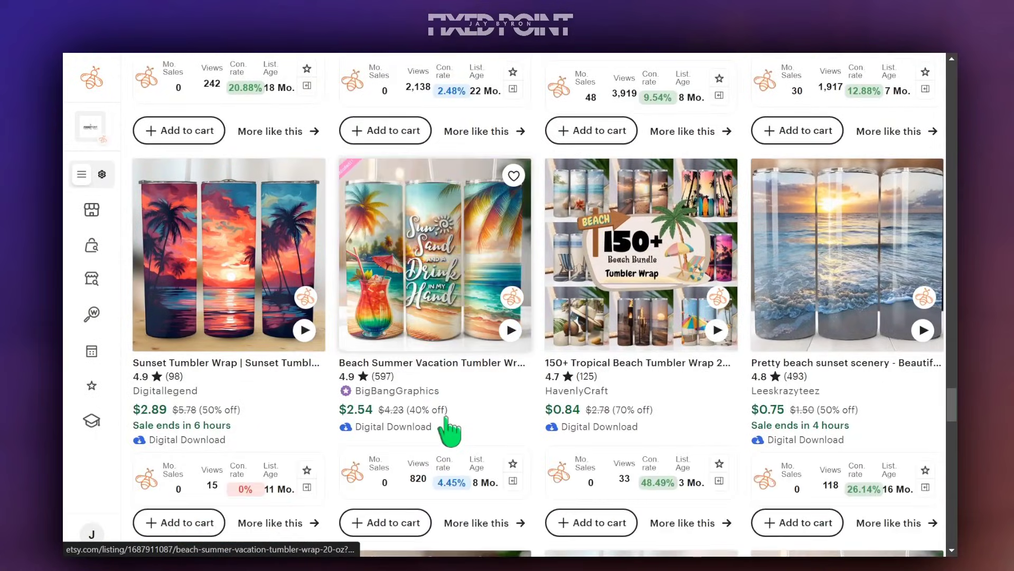
scroll(456, 424, down, 5)
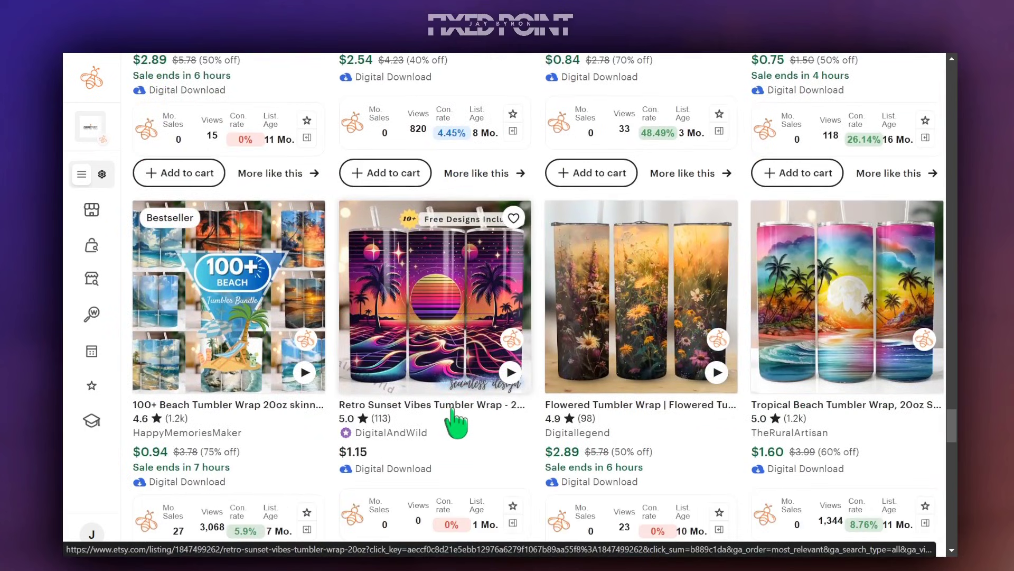
scroll(455, 417, down, 3)
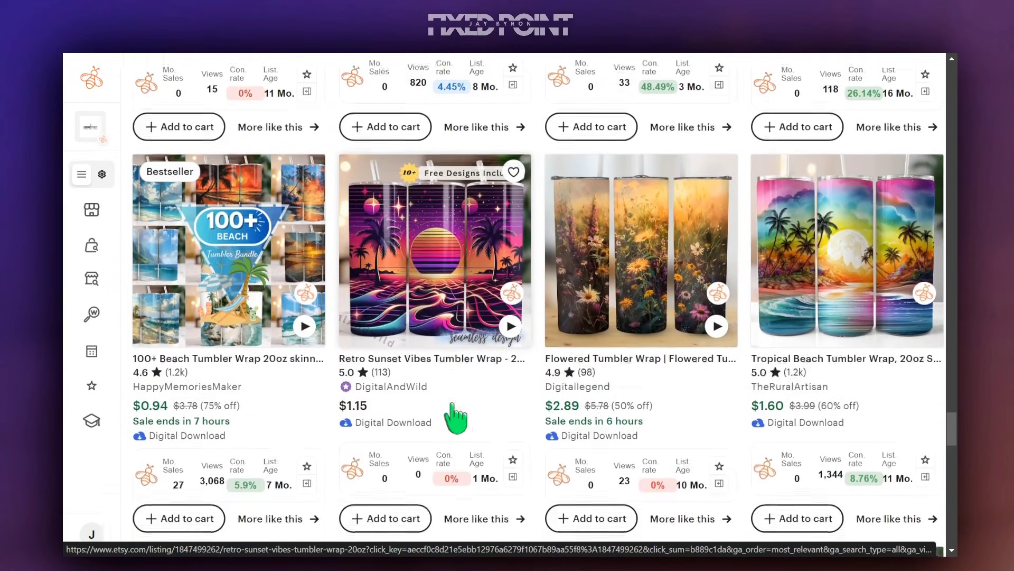
scroll(456, 417, down, 8)
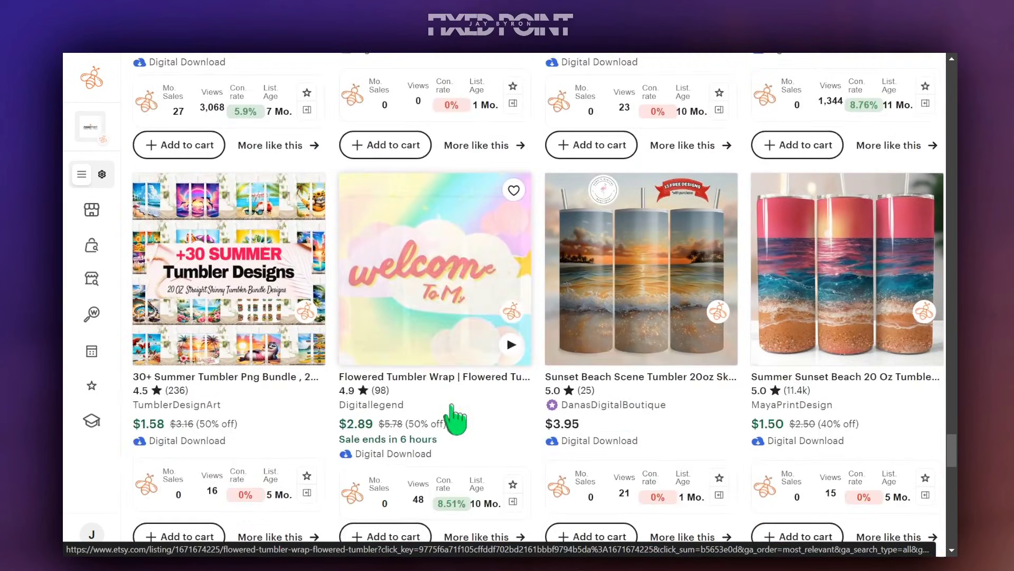
scroll(455, 420, down, 5)
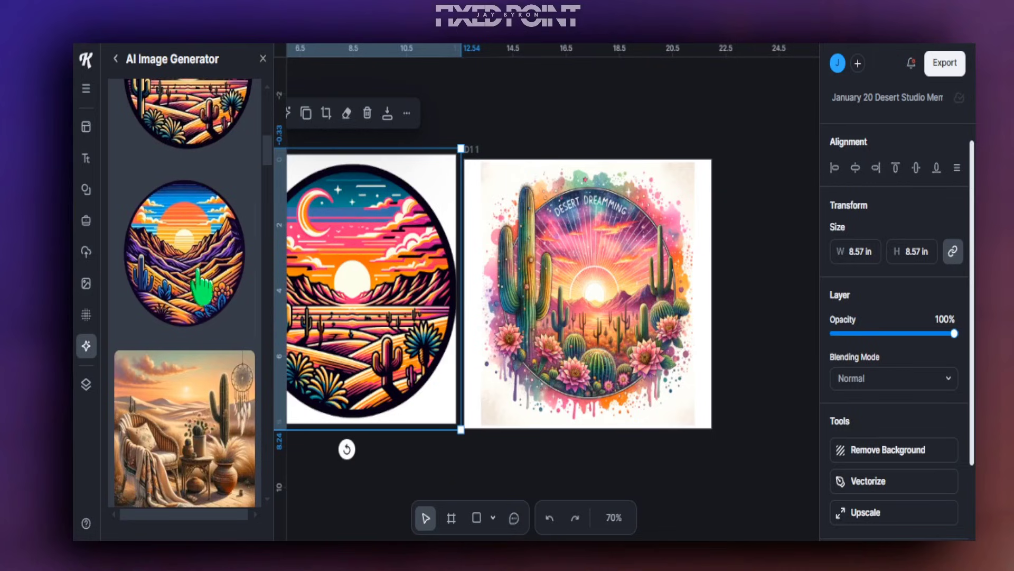
Switch back to Kittl and generate the watercolor desert prompt with the Flux 1.1 Pro model and the Photography style.
click(200, 290)
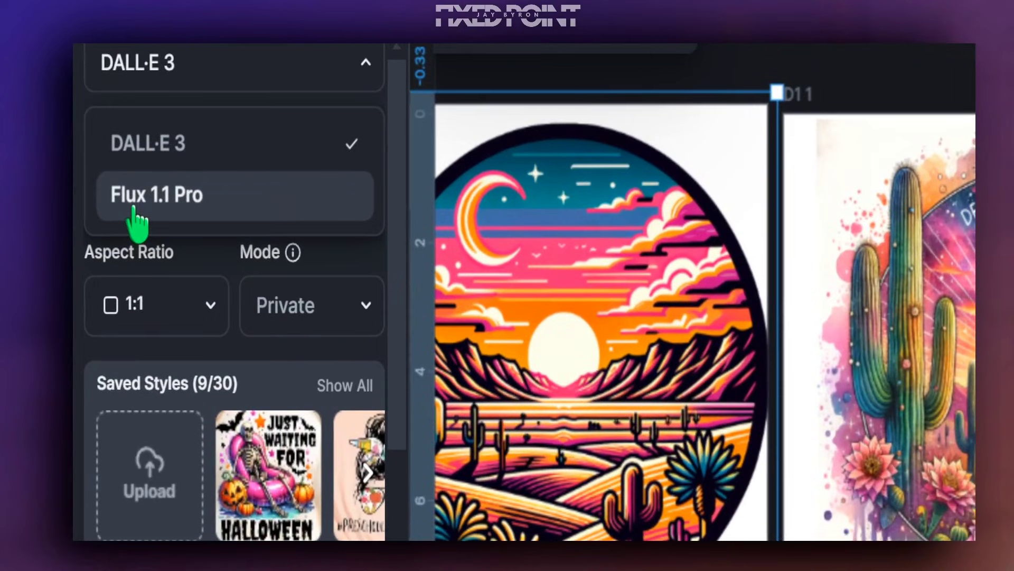
click(133, 207)
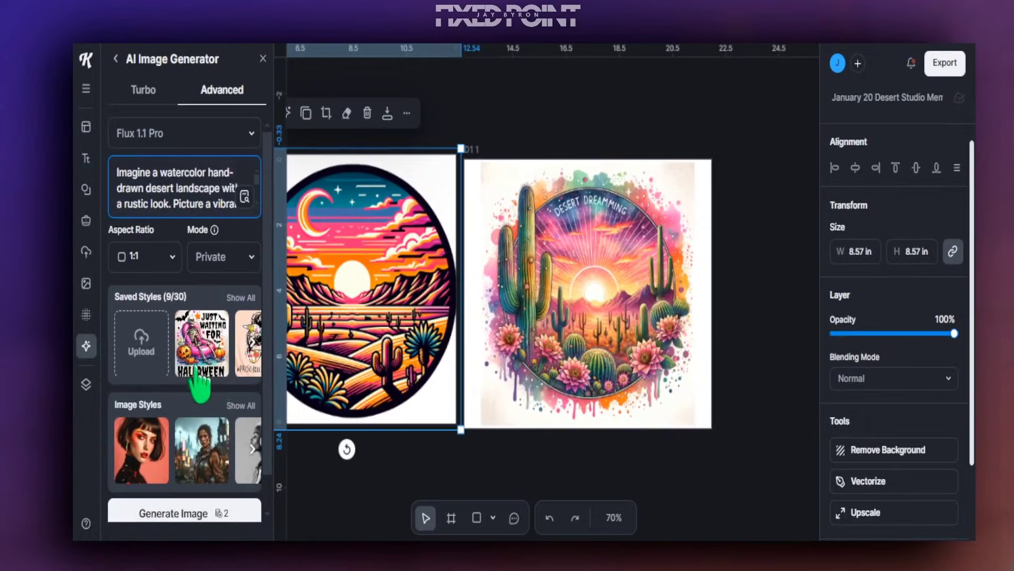
scroll(190, 401, down, 1)
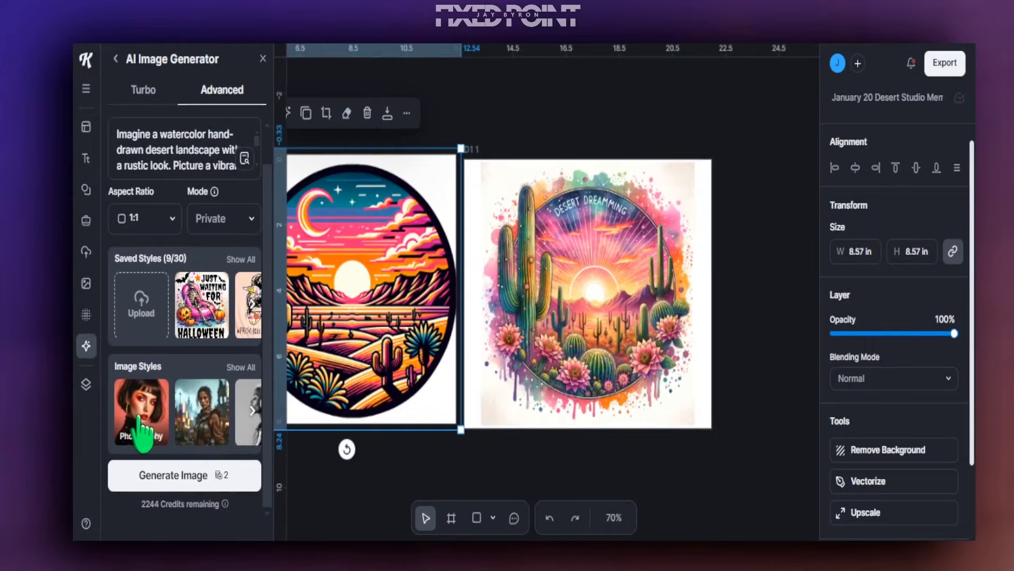
click(139, 431)
click(228, 477)
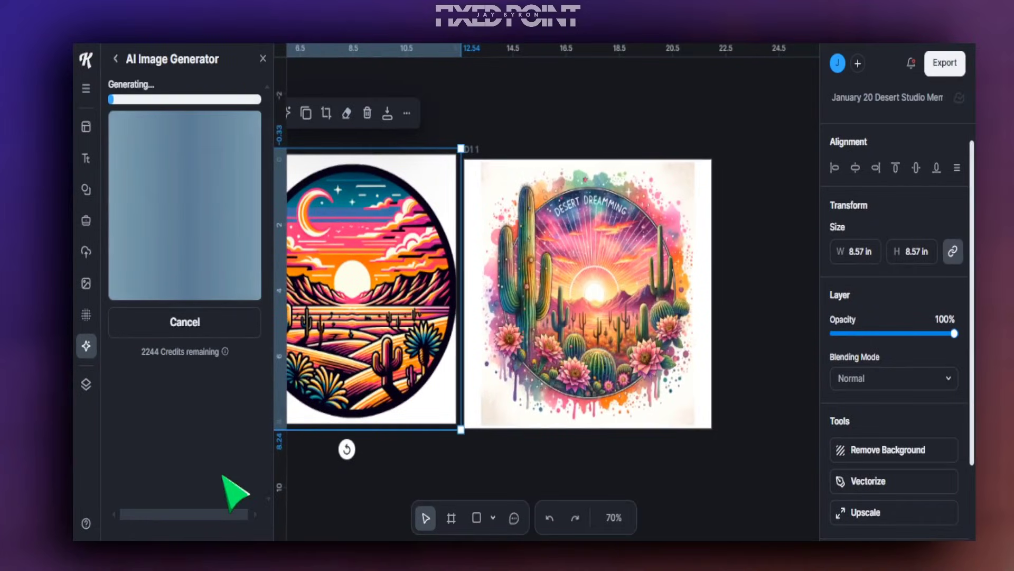
Place the newly generated desert image over the D1 1 artboard and enlarge it to 9.30 × 9.30 in so it covers the full artboard.
drag(461, 305, 582, 272)
drag(649, 343, 743, 458)
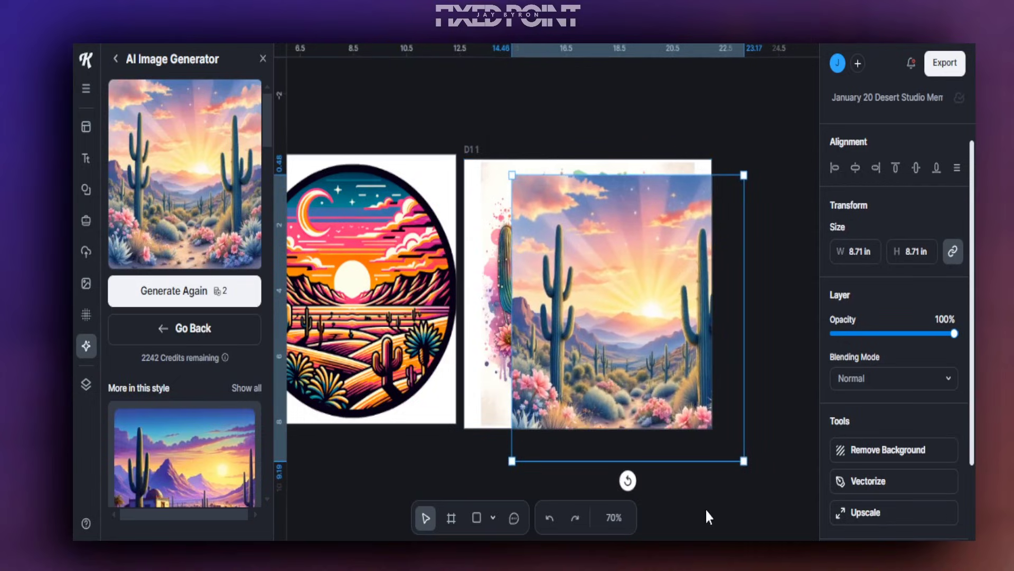
drag(660, 381, 605, 348)
drag(699, 428, 704, 467)
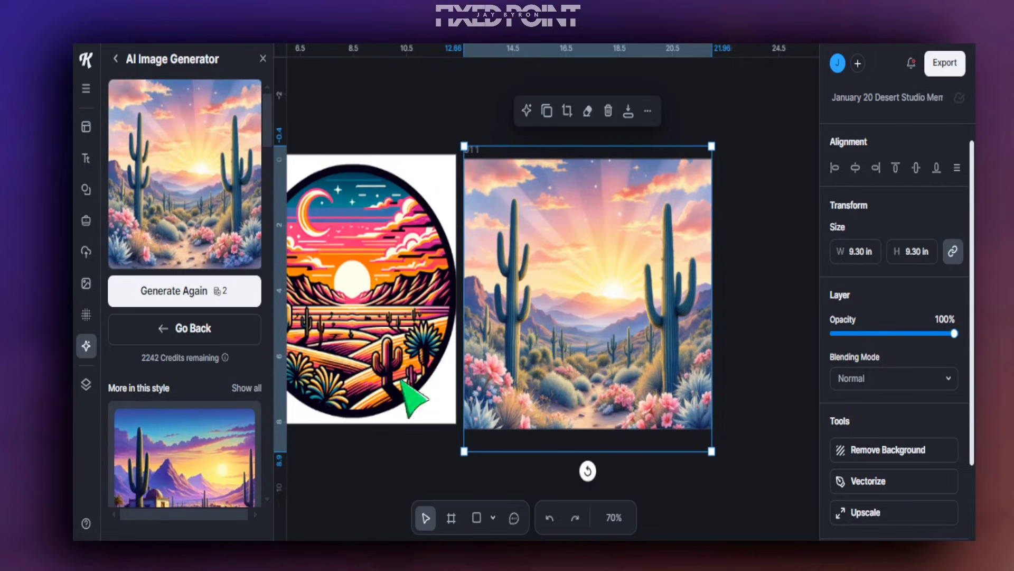
scroll(179, 359, down, 3)
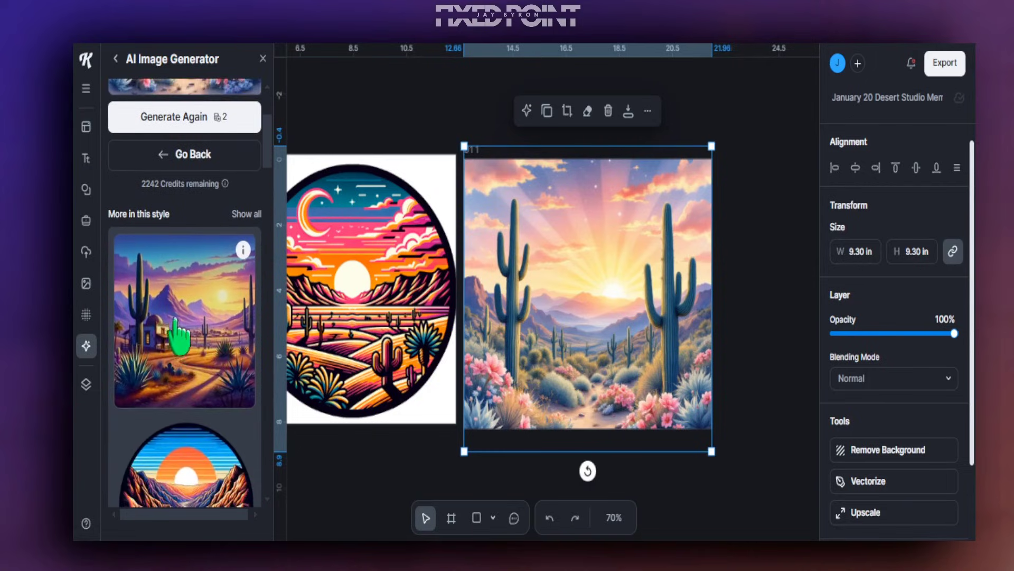
Look through the similar desert designs suggested under the generated desert image.
scroll(163, 264, down, 10)
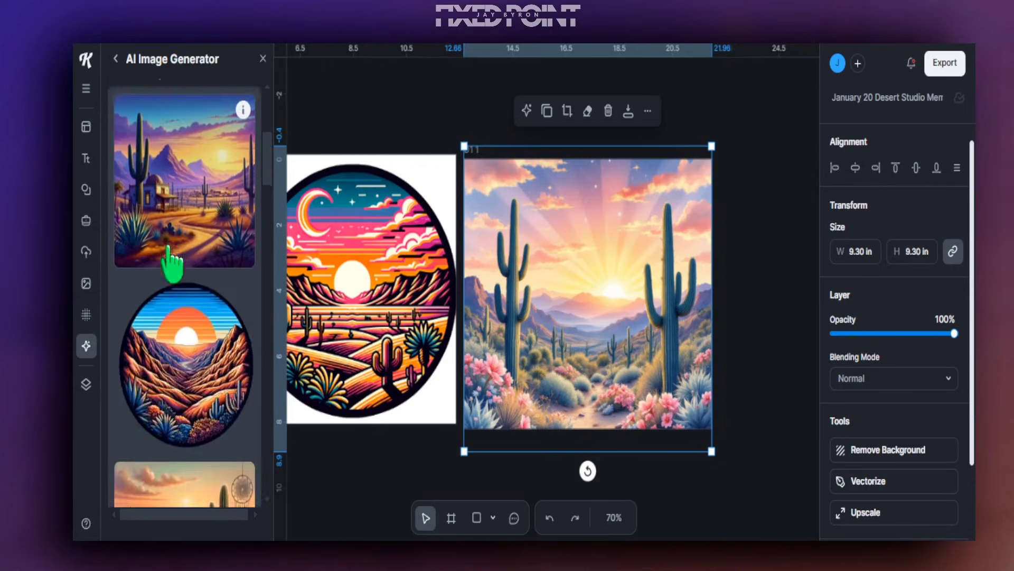
scroll(214, 349, down, 10)
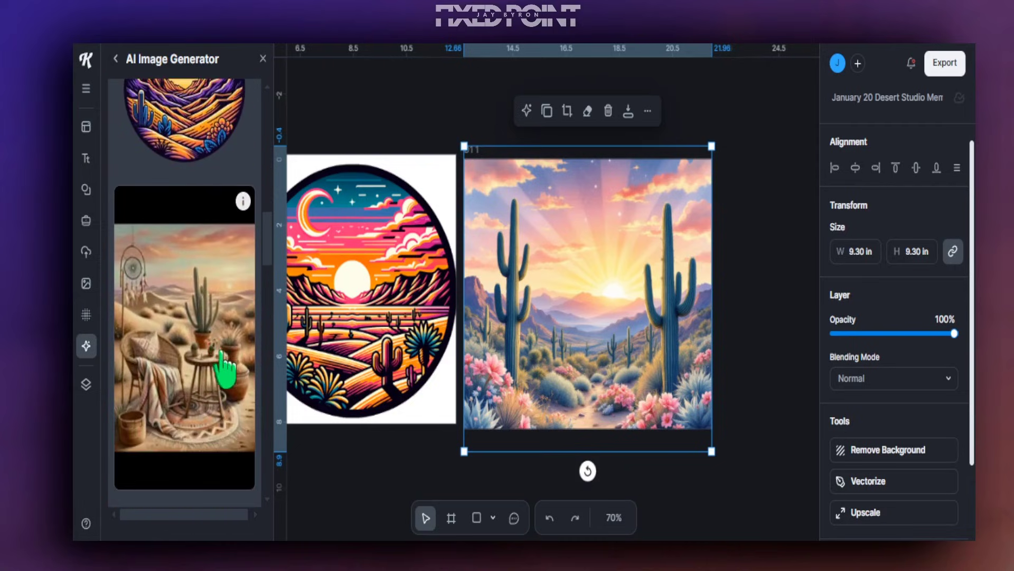
scroll(228, 344, down, 6)
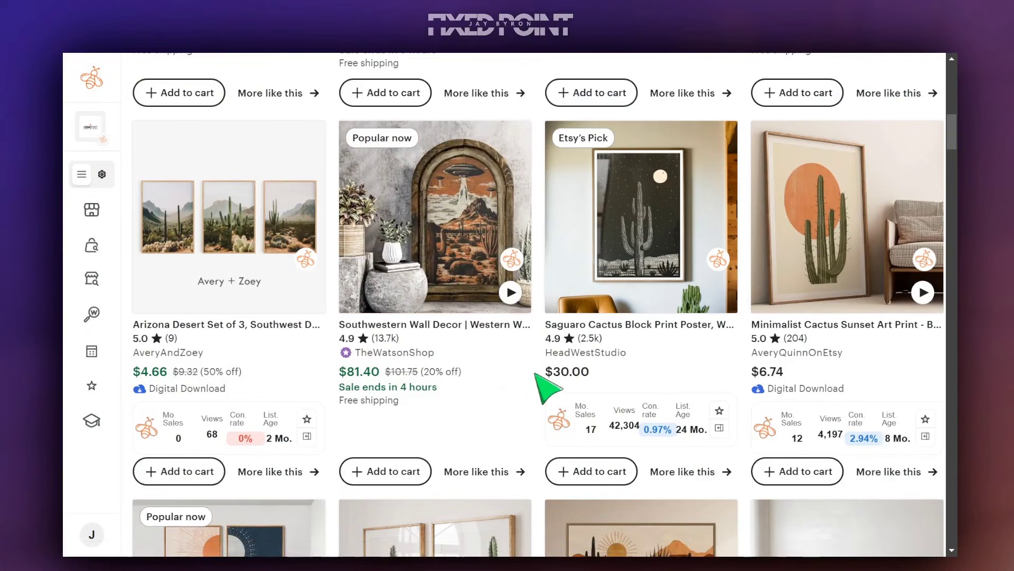
Switch to Etsy and examine the designs, prices and sales data of the desert and cactus wall art listings.
scroll(740, 402, down, 5)
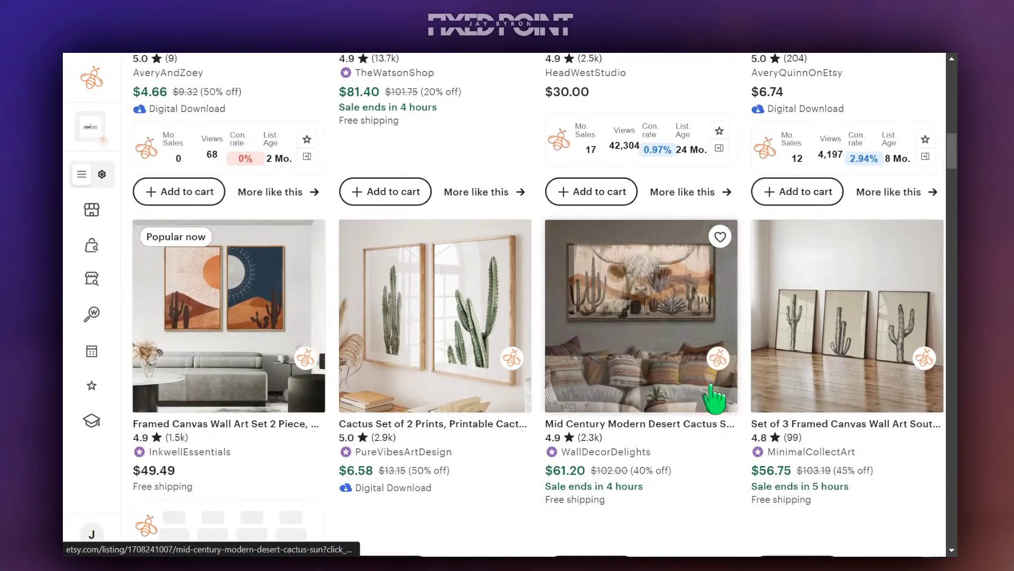
scroll(572, 388, down, 4)
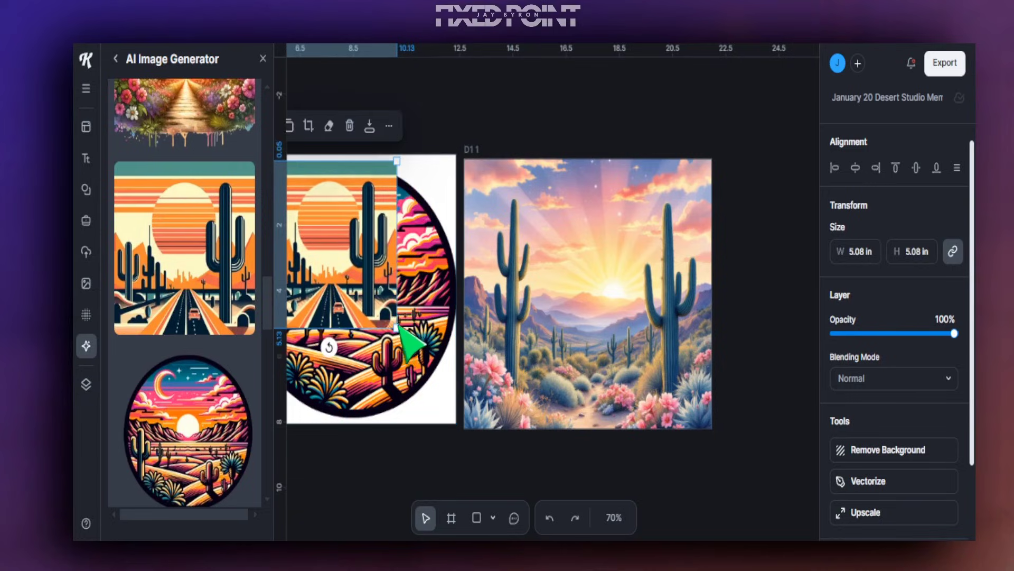
Switch back to Kittl, enlarge the retro desert highway image and move it over the D1 1 artboard.
drag(398, 327, 476, 458)
drag(350, 367, 559, 358)
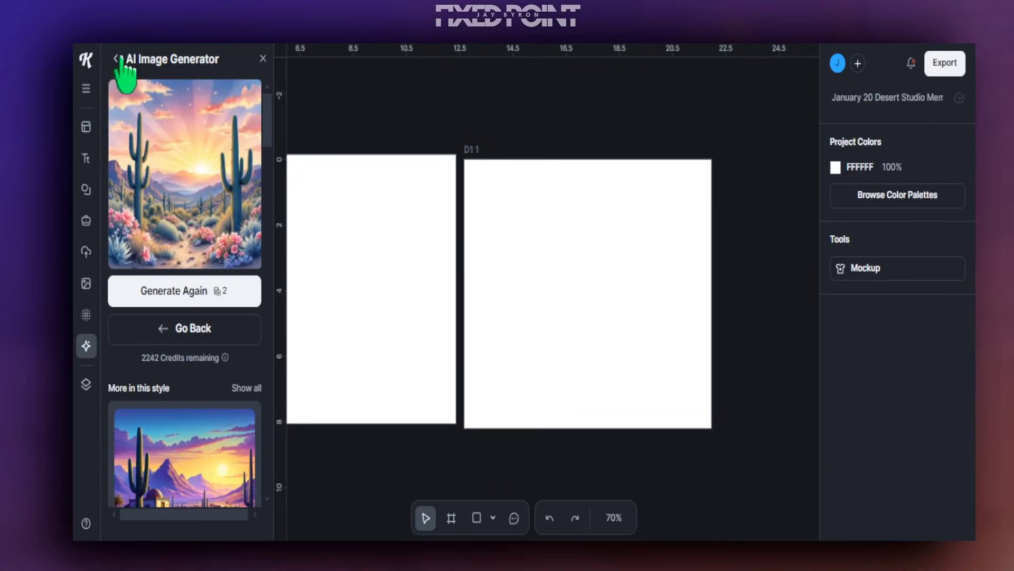
Replace the prompt with the majestic buck deer in a misty forest and generate it with Flux 1.1 Pro in the Watercolor clipart style.
click(116, 59)
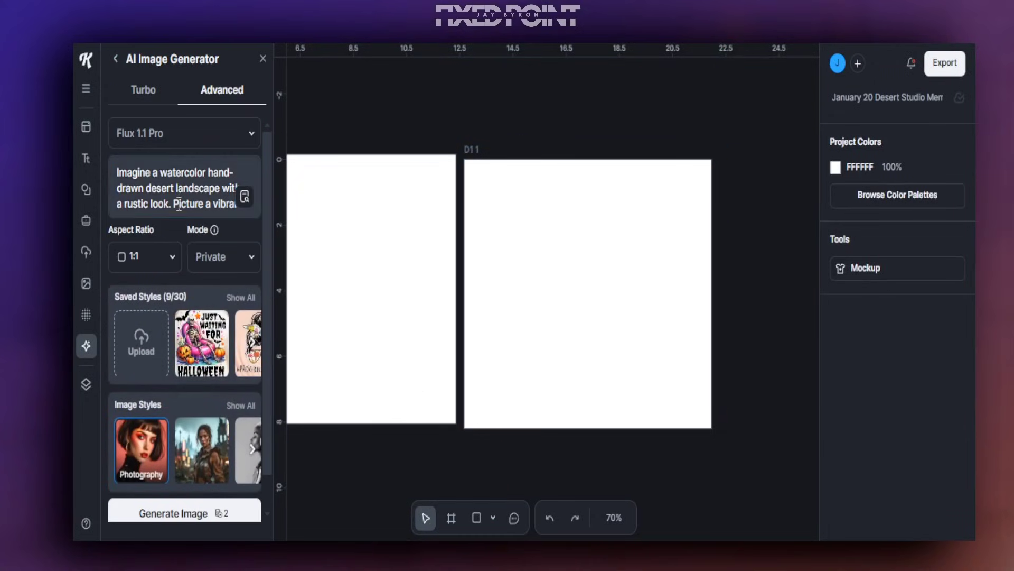
key(ctrl+a)
key(ctrl+v)
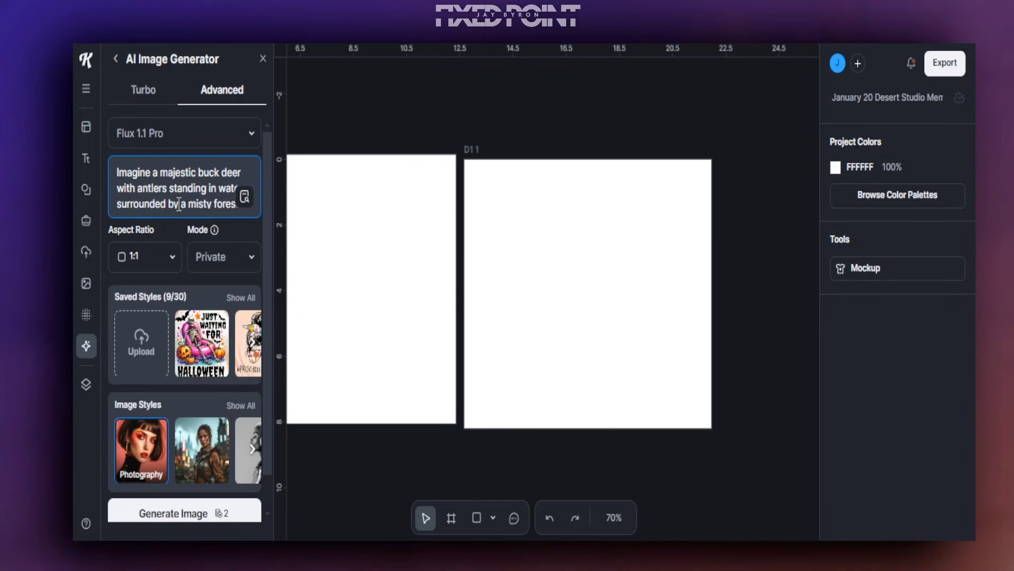
click(153, 179)
scroll(145, 317, down, 5)
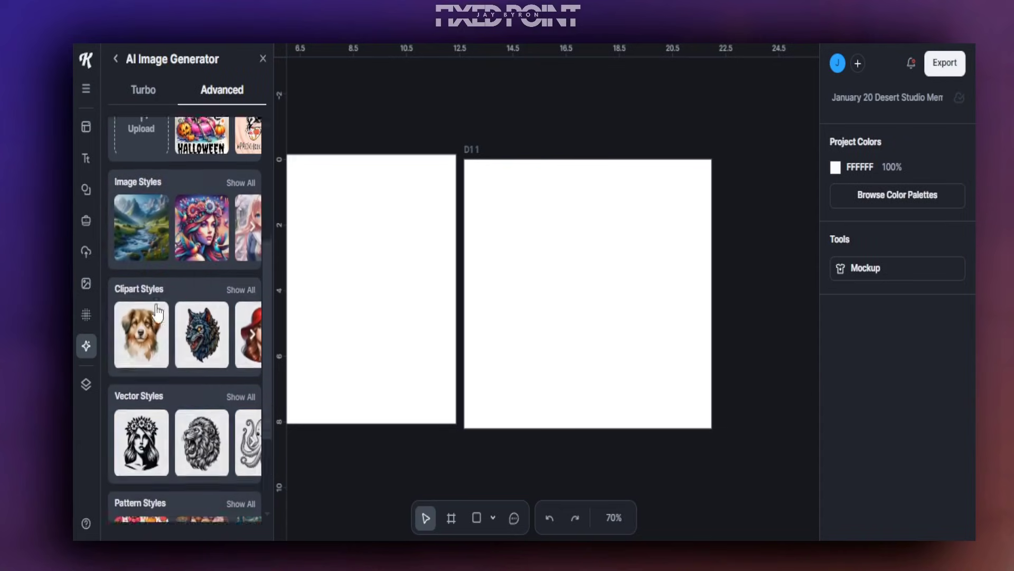
scroll(222, 370, down, 2)
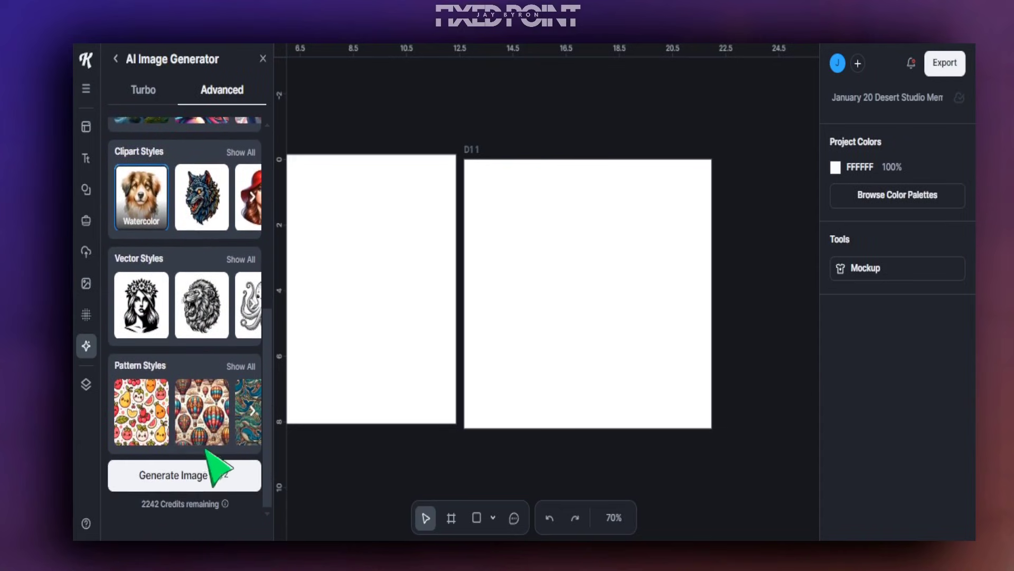
click(198, 478)
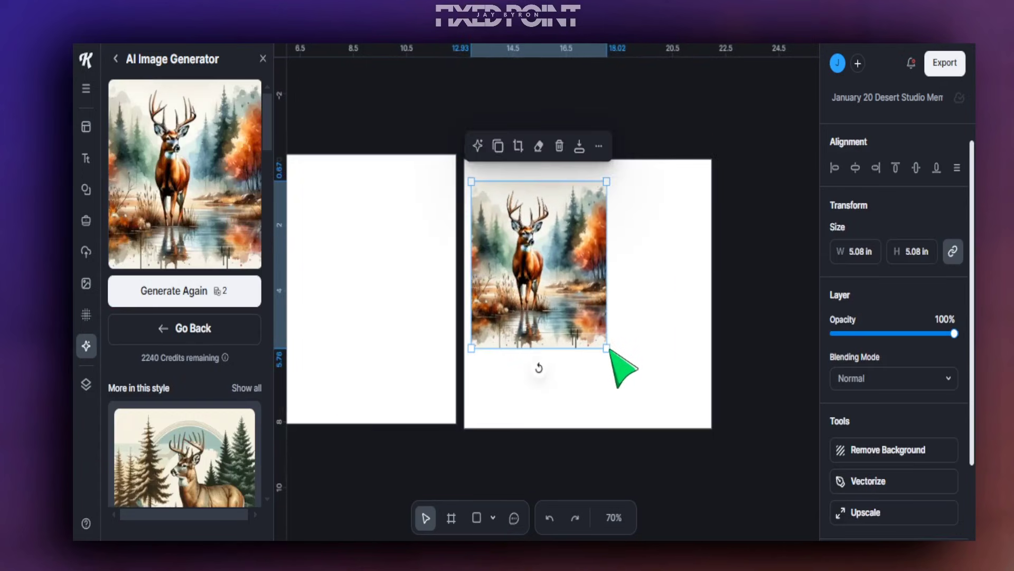
Enlarge the watercolor deer image to 9.28 × 9.28 in and position it to cover the D1 1 artboard.
drag(605, 341, 692, 506)
drag(663, 470, 657, 440)
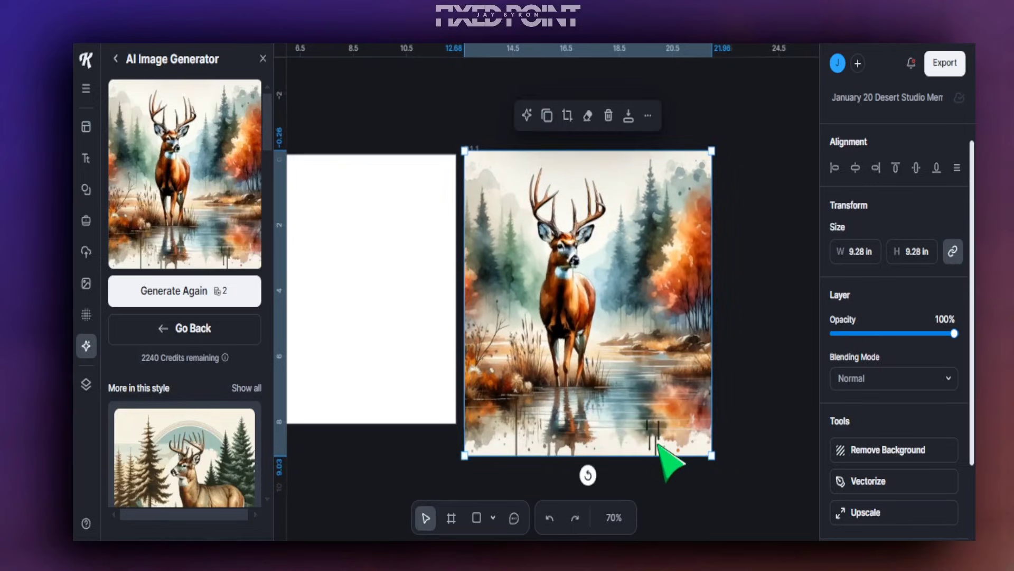
click(753, 391)
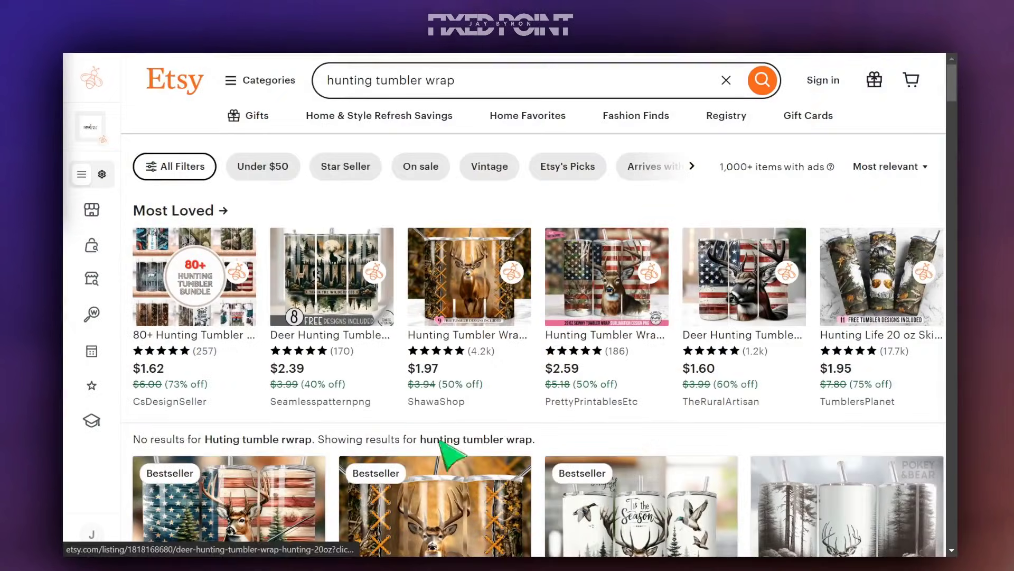
Switch to Etsy and examine the deer designs and prices of the hunting tumbler wrap listings.
scroll(657, 443, down, 5)
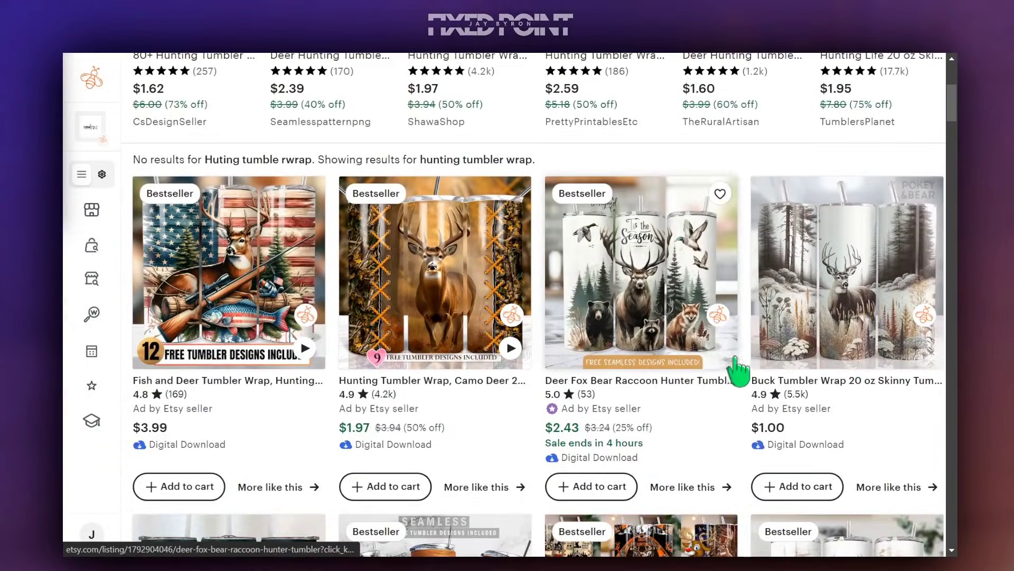
scroll(830, 341, down, 4)
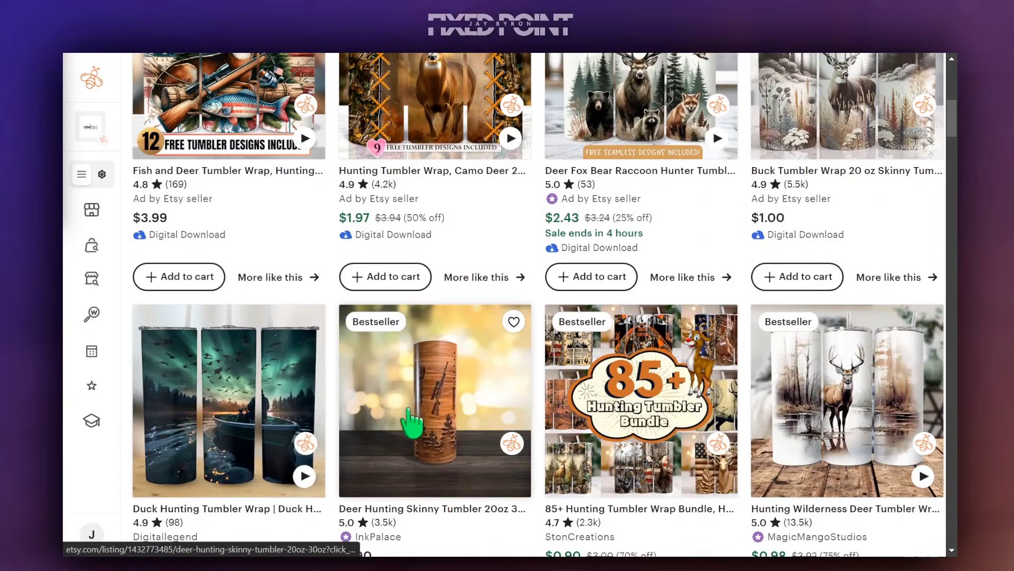
scroll(467, 481, down, 4)
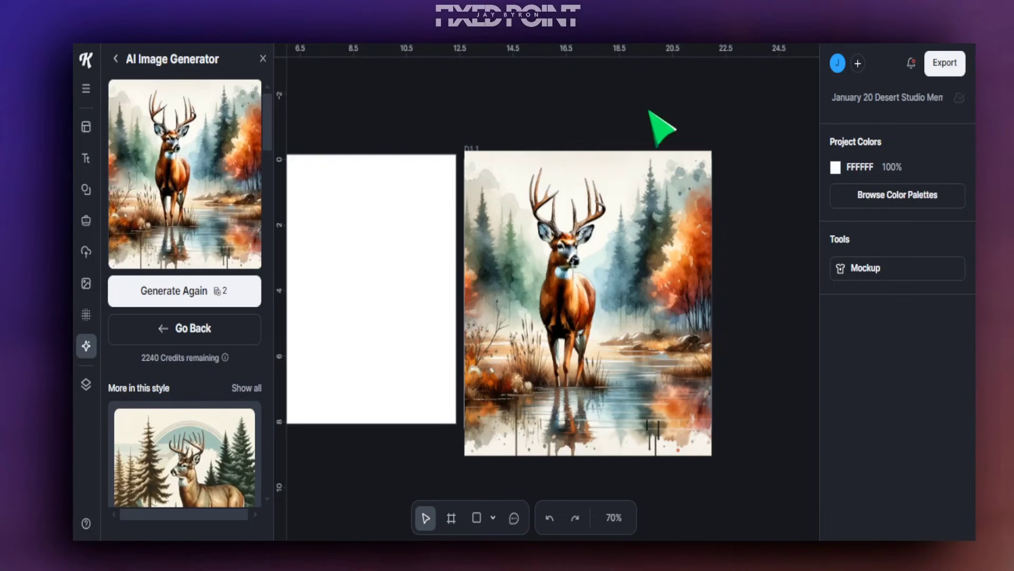
Switch back to Kittl and add the deer head with evergreen trees and a pale moon from the similar designs to the canvas.
click(481, 258)
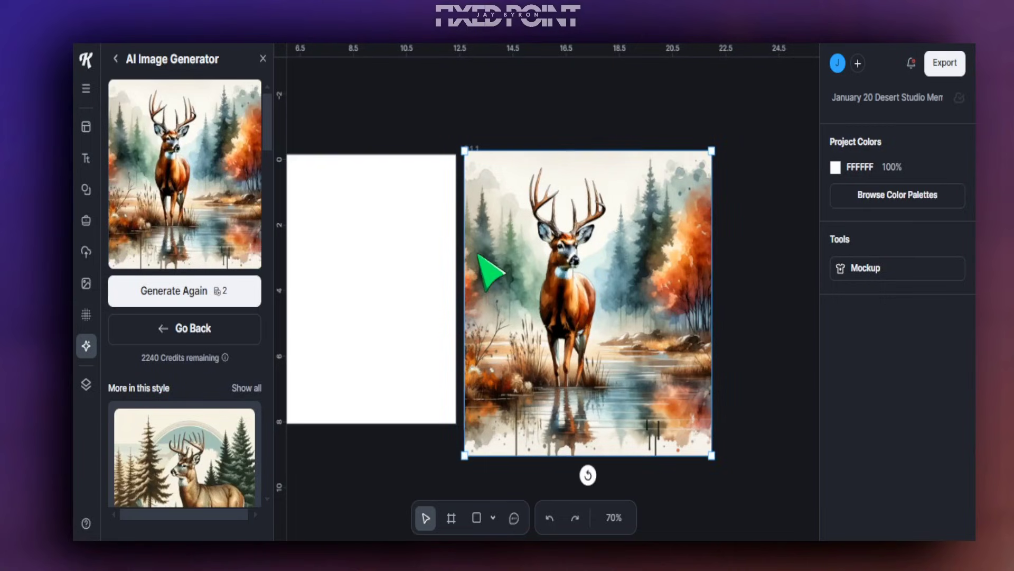
click(730, 242)
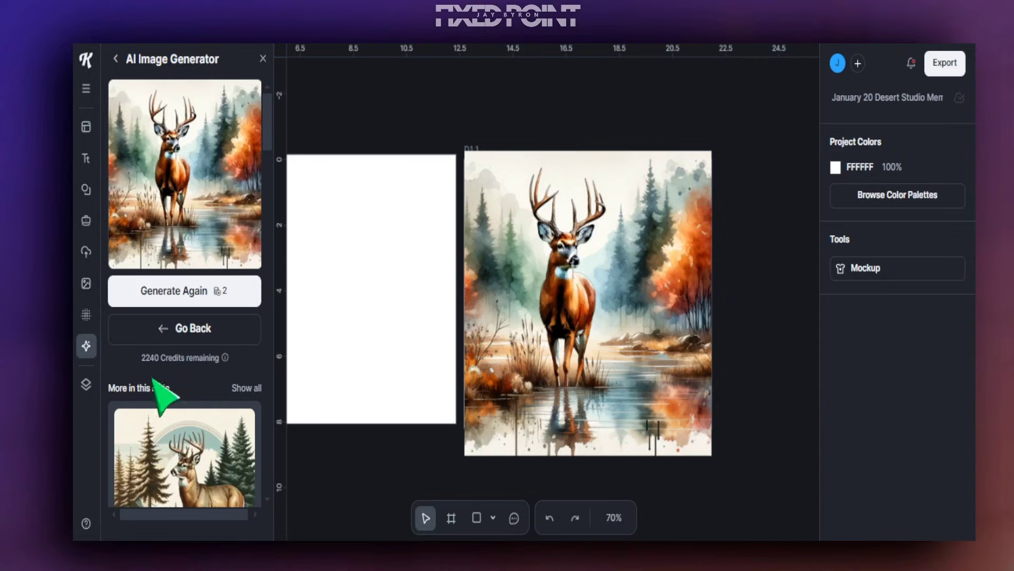
scroll(183, 407, down, 5)
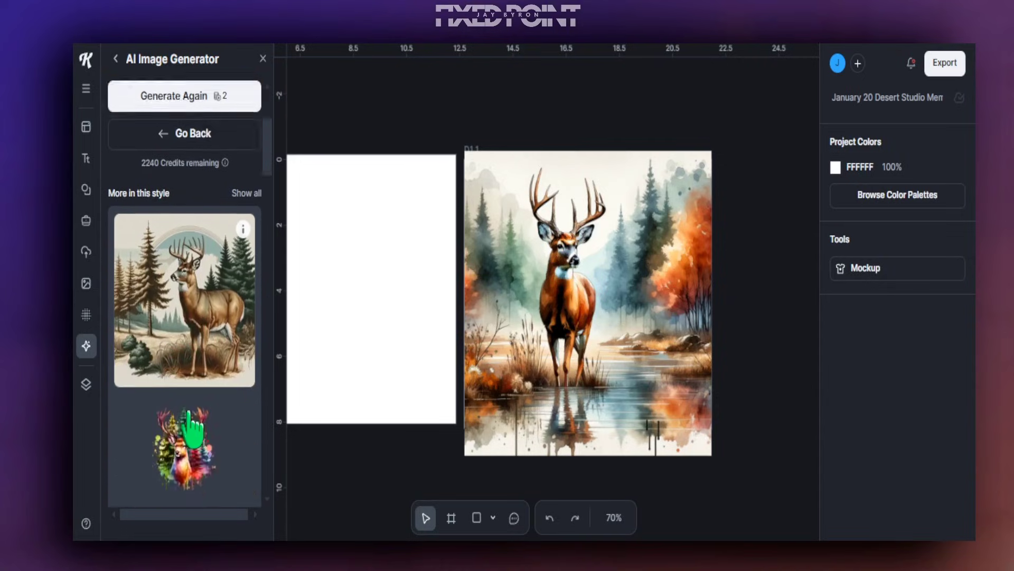
scroll(180, 317, up, 3)
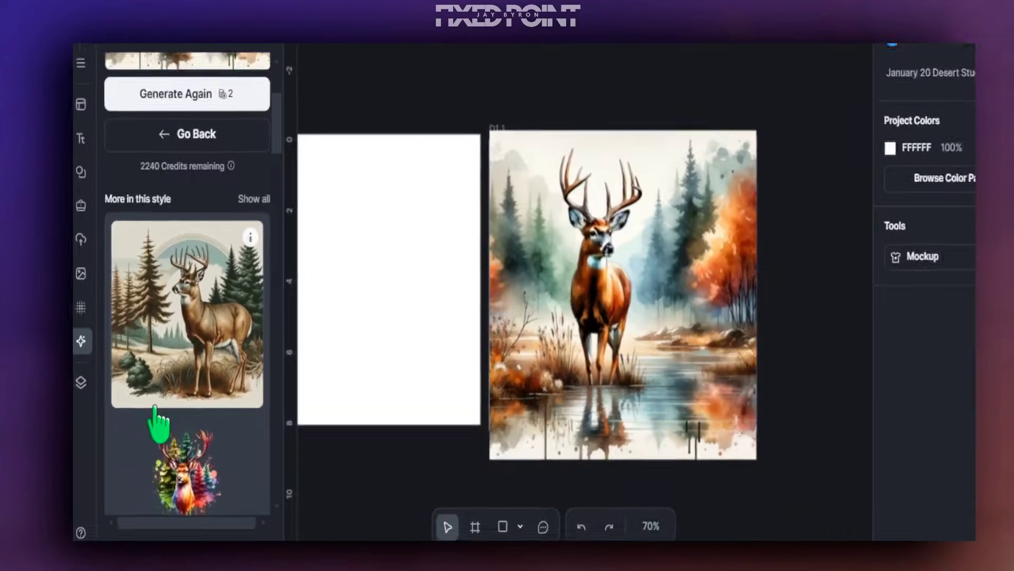
scroll(155, 420, down, 3)
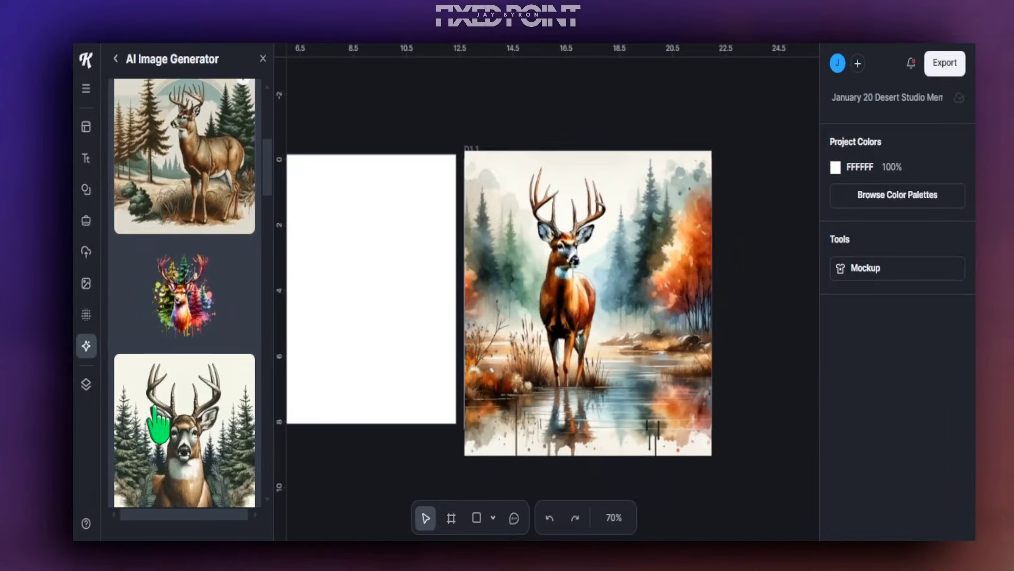
scroll(160, 404, down, 10)
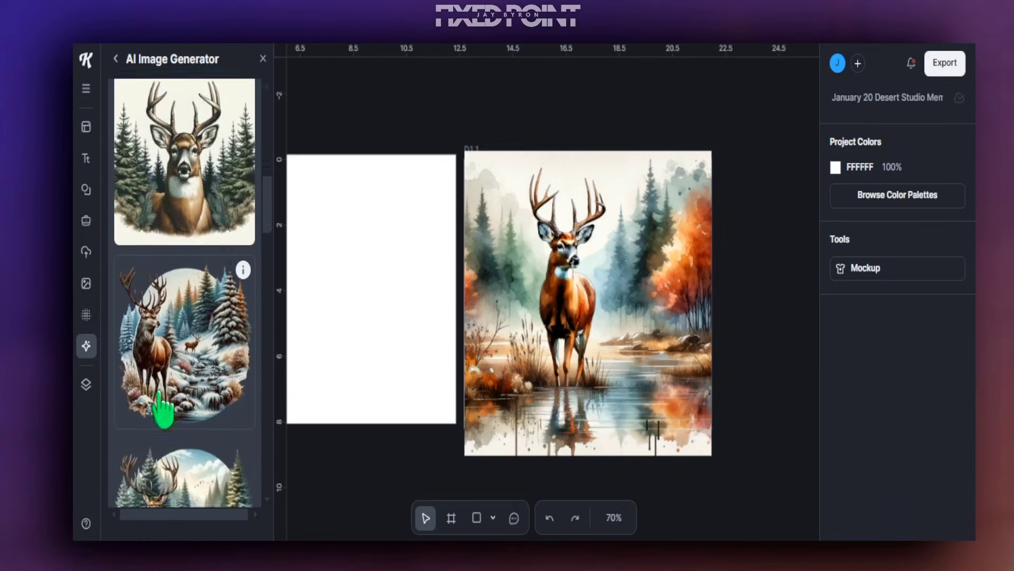
scroll(161, 405, down, 10)
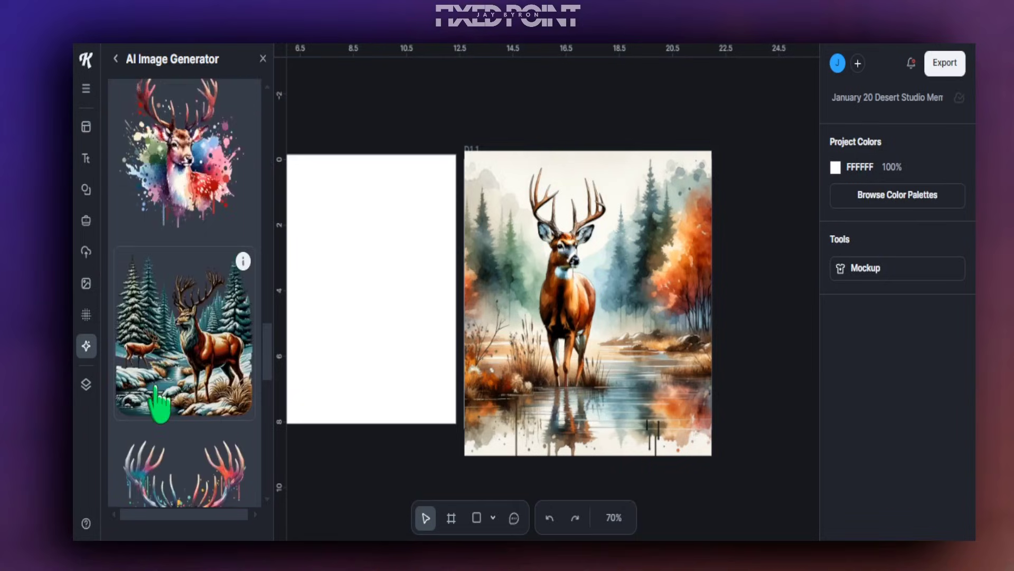
scroll(156, 391, down, 10)
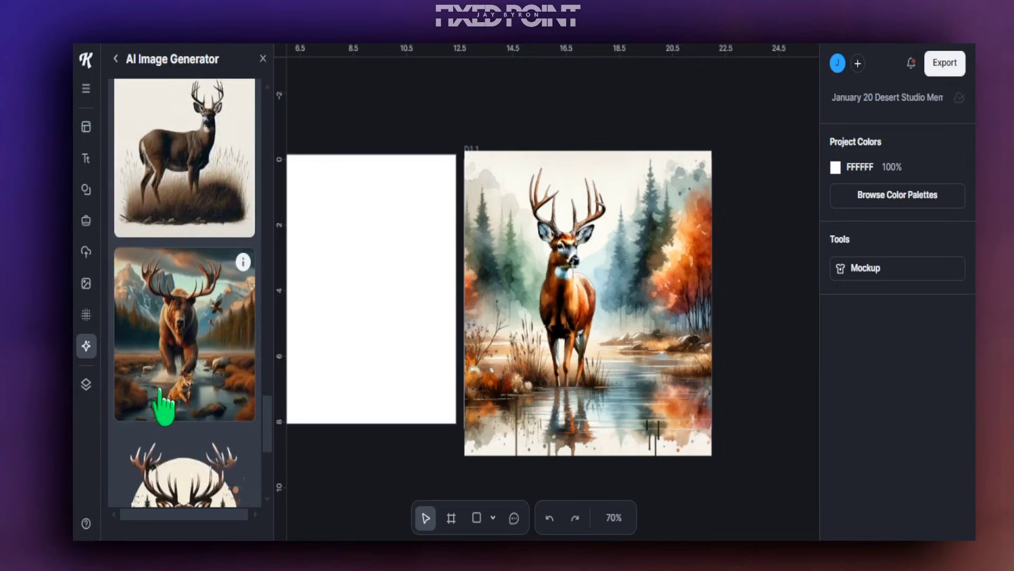
click(175, 306)
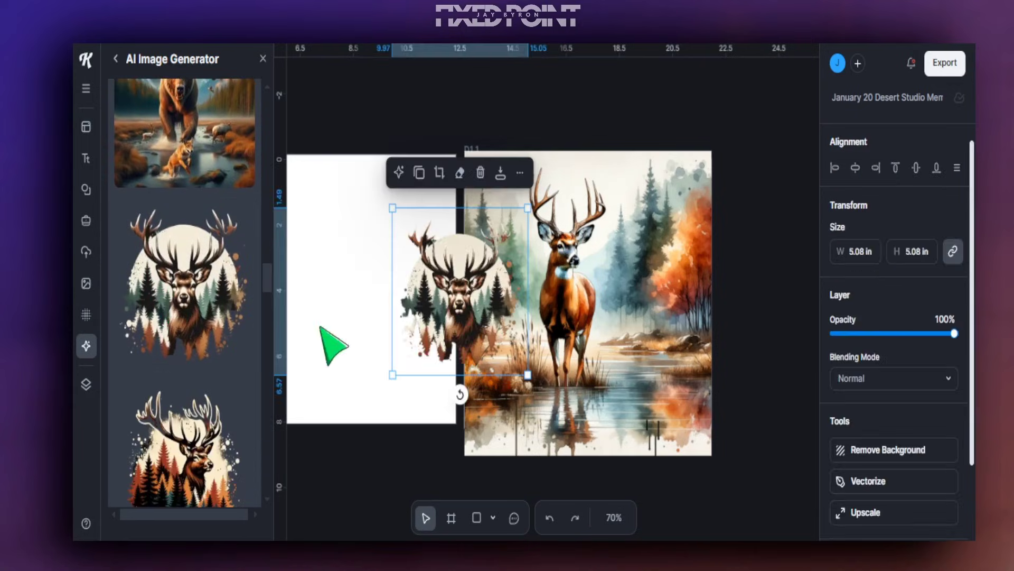
Move the deer head design onto the D1 artboard, enlarge it to 8.43 × 8.43 in and center it horizontally.
drag(465, 317, 368, 284)
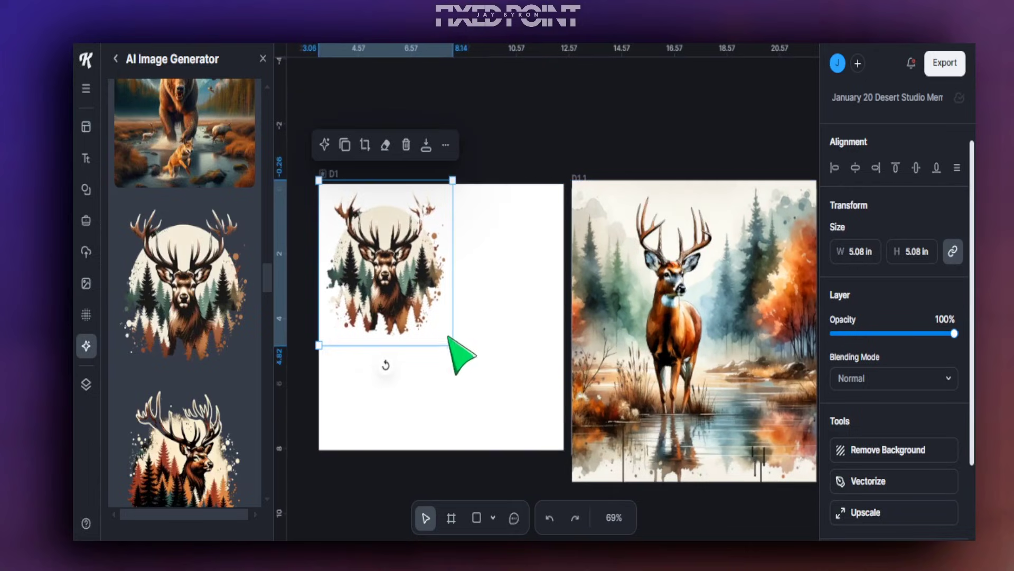
drag(455, 349, 479, 393)
drag(452, 345, 534, 487)
click(446, 494)
drag(425, 405, 439, 416)
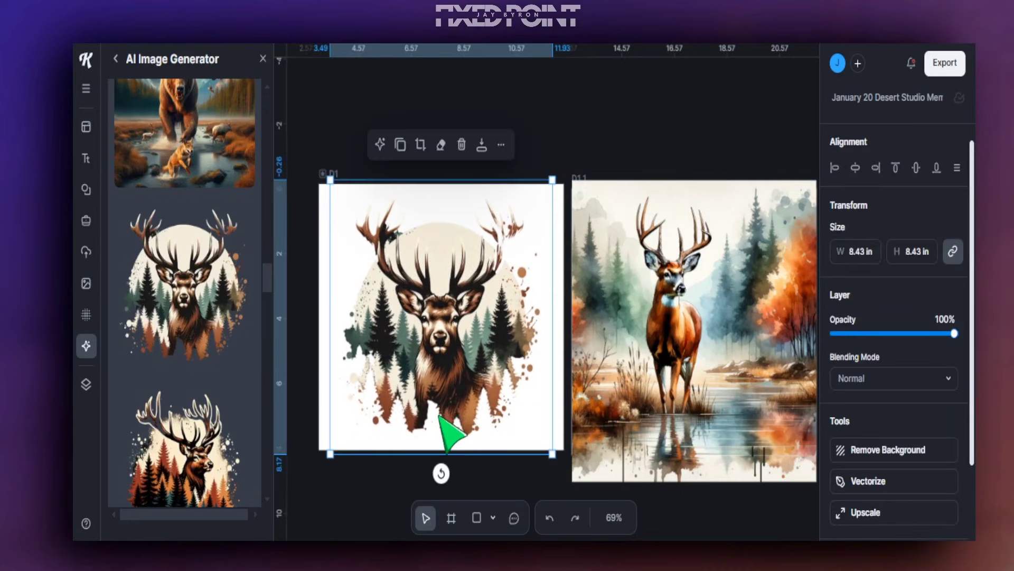
Shift the deer head design slightly upward on the D1 artboard, keeping it horizontally centered.
scroll(177, 353, up, 10)
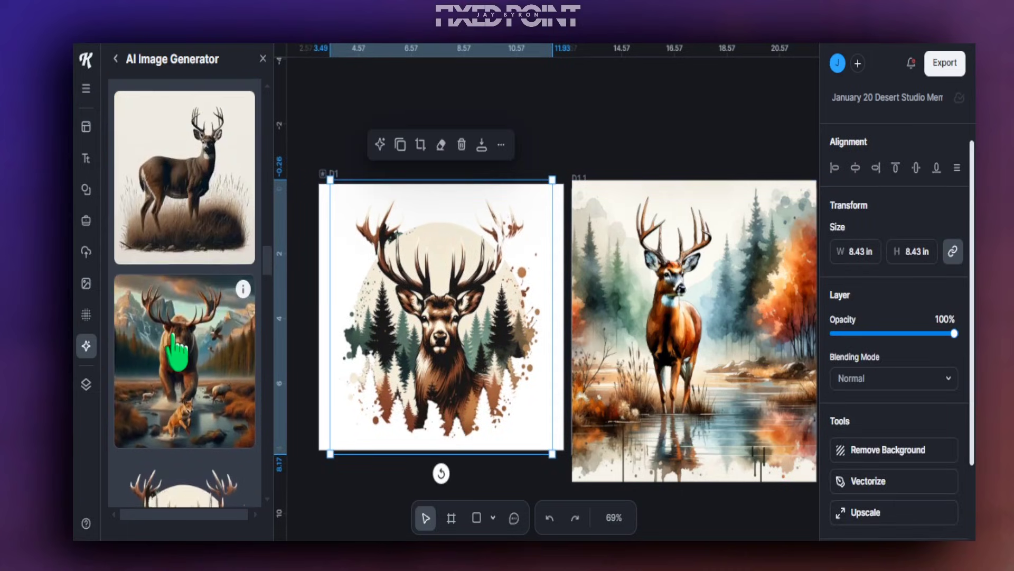
scroll(177, 353, up, 10)
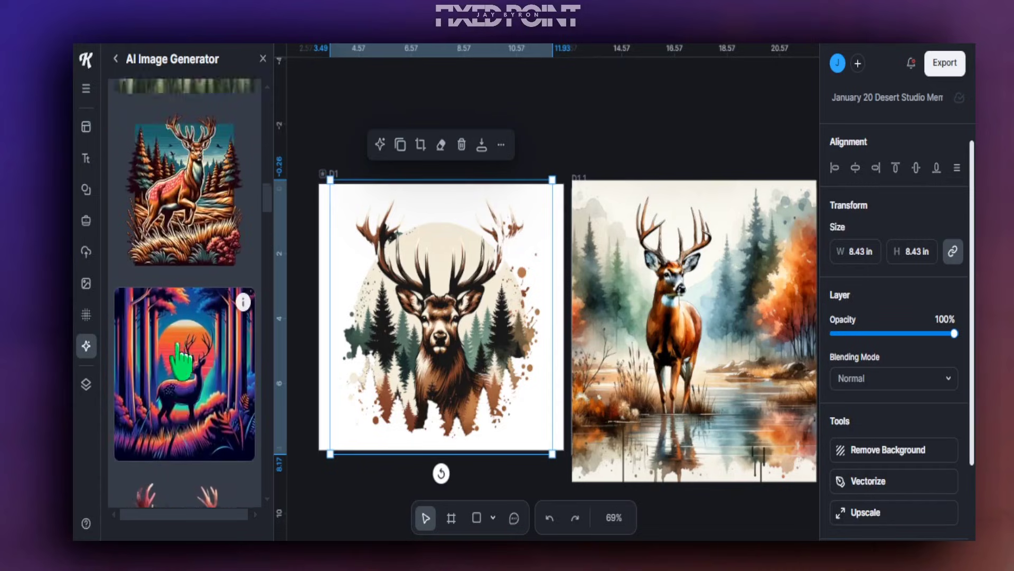
scroll(185, 362, up, 3)
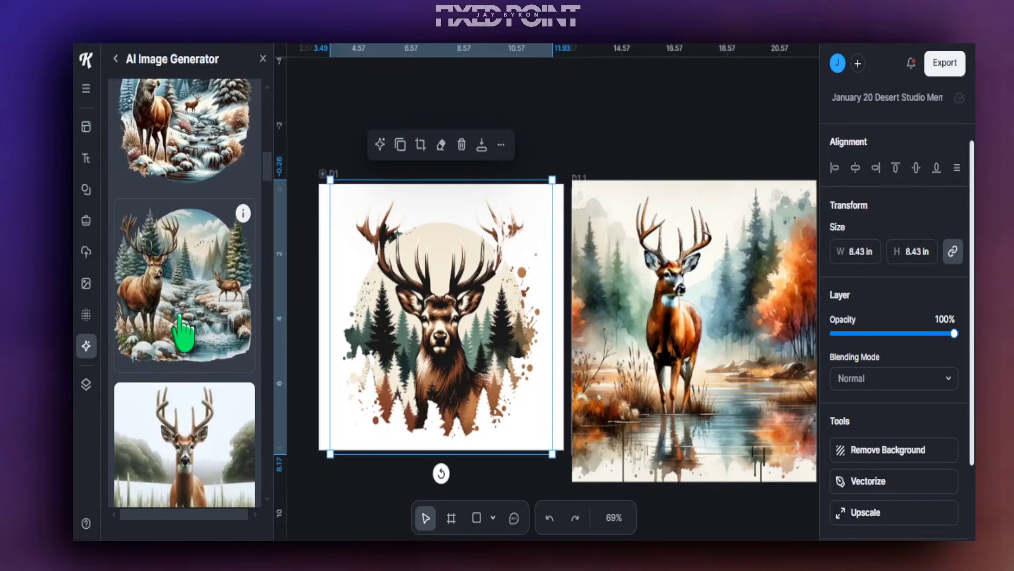
drag(462, 370, 453, 351)
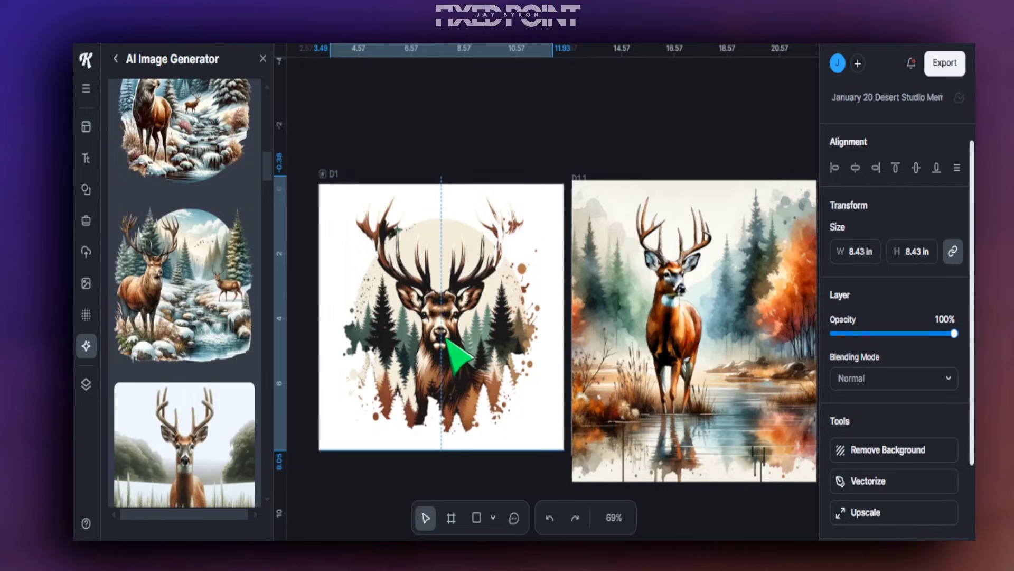
Open the prompt details of the deer head design and read its full prompt, version and style used.
scroll(211, 370, down, 5)
scroll(238, 296, down, 10)
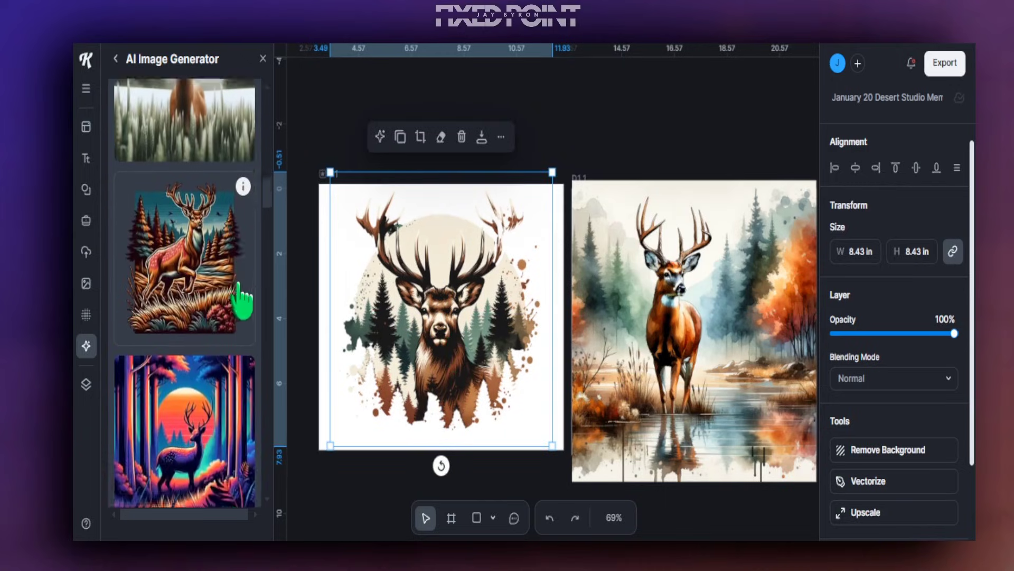
scroll(236, 272, down, 5)
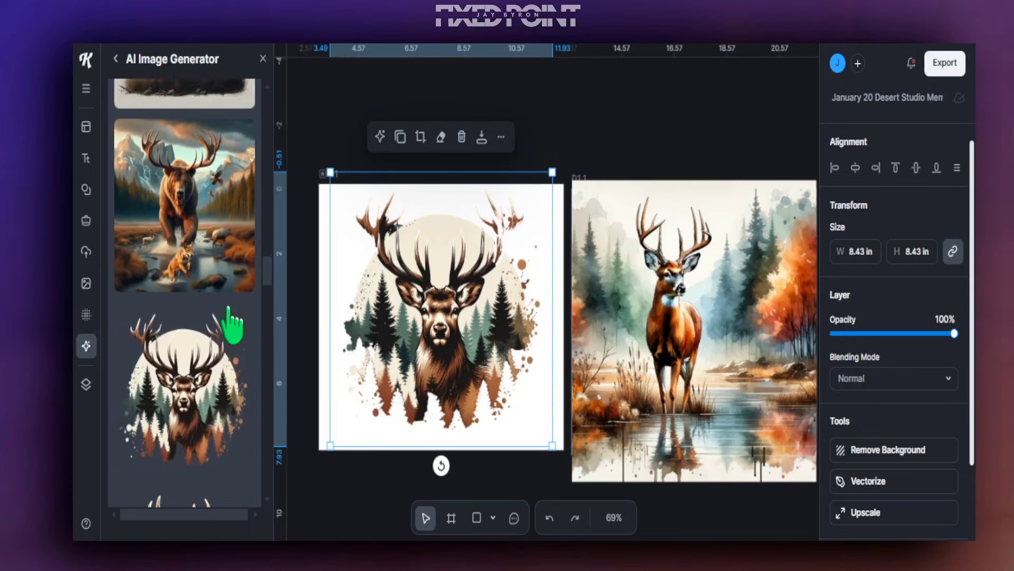
click(242, 294)
scroll(364, 344, down, 2)
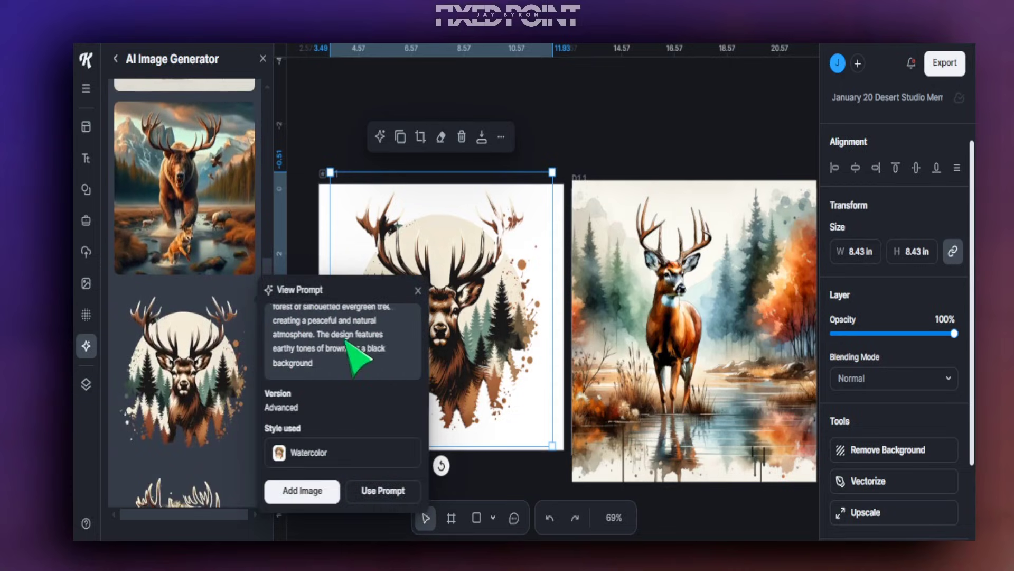
scroll(313, 364, up, 3)
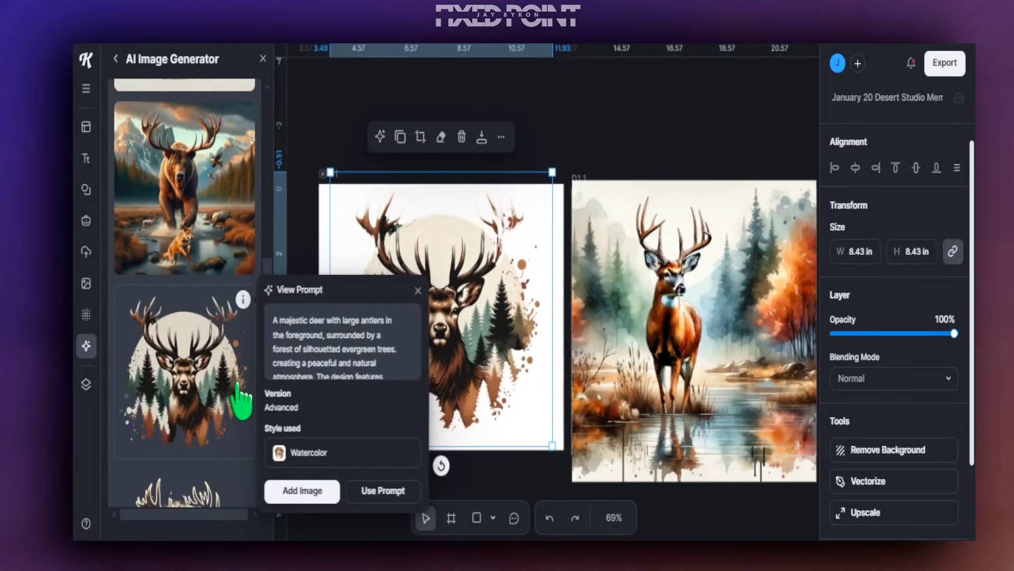
Close the deer head's prompt details and look through the deer hunting sweatshirt listings on Etsy.
click(317, 164)
click(327, 180)
click(650, 161)
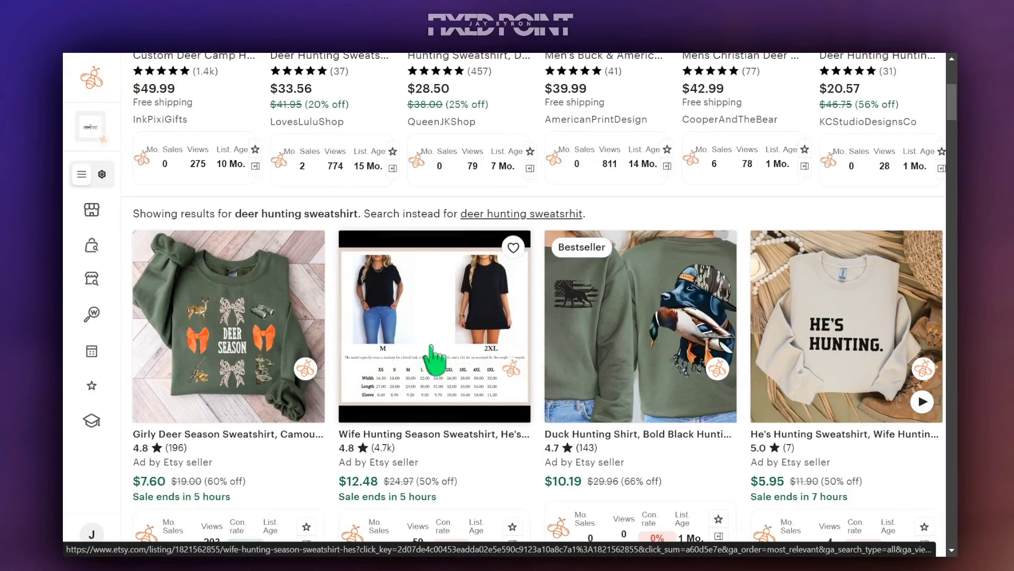
scroll(391, 374, down, 8)
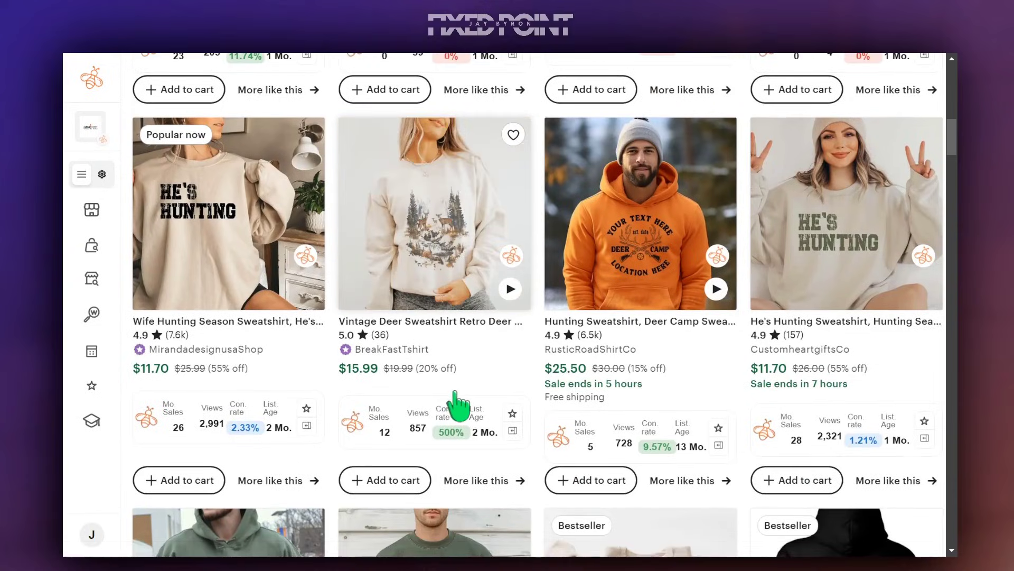
scroll(516, 403, down, 4)
scroll(496, 388, down, 3)
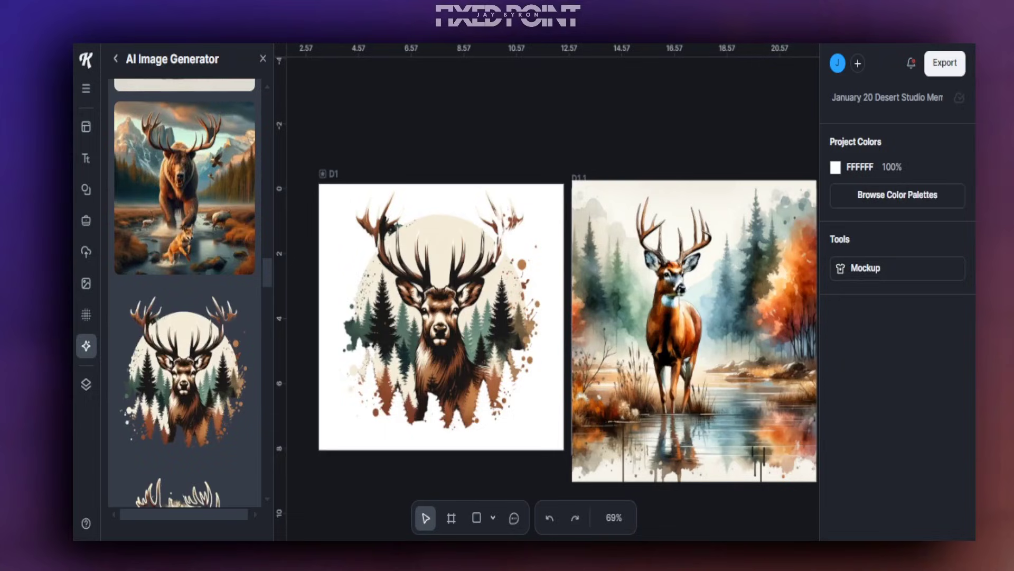
Switch back to Kittl and delete the watercolor standing deer image from the D1 1 artboard.
scroll(153, 344, down, 10)
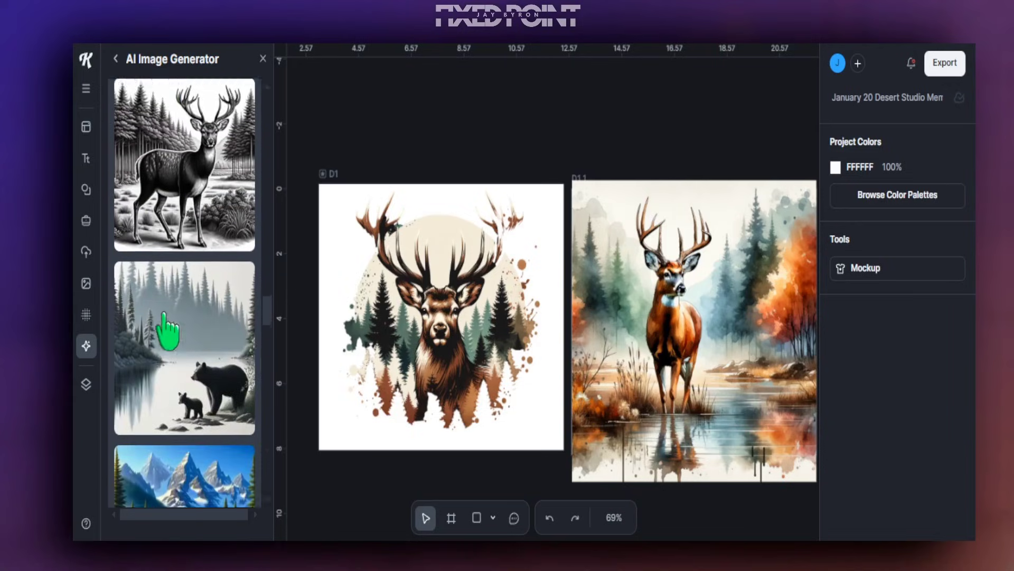
scroll(168, 330, down, 10)
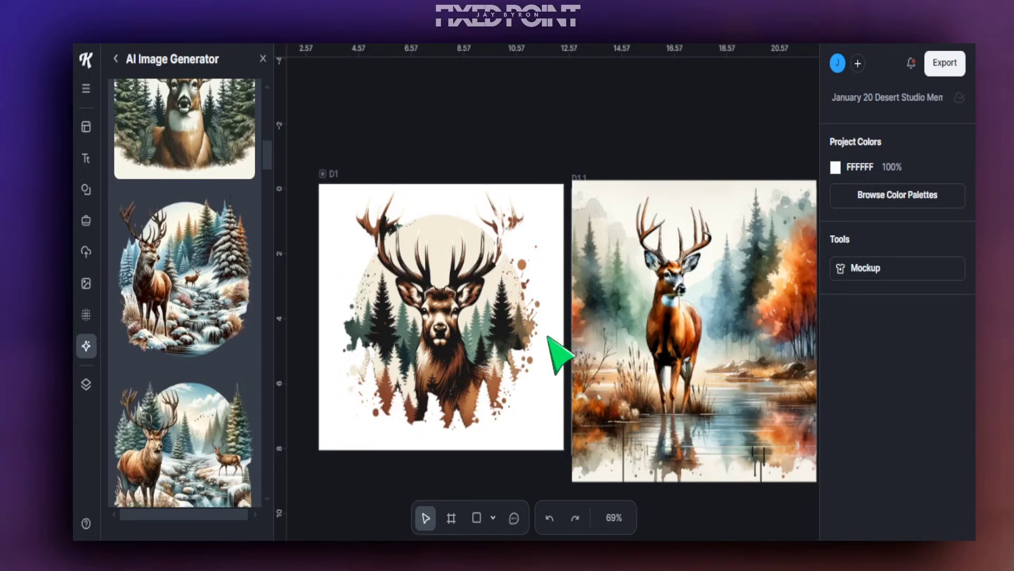
click(593, 340)
key(Delete)
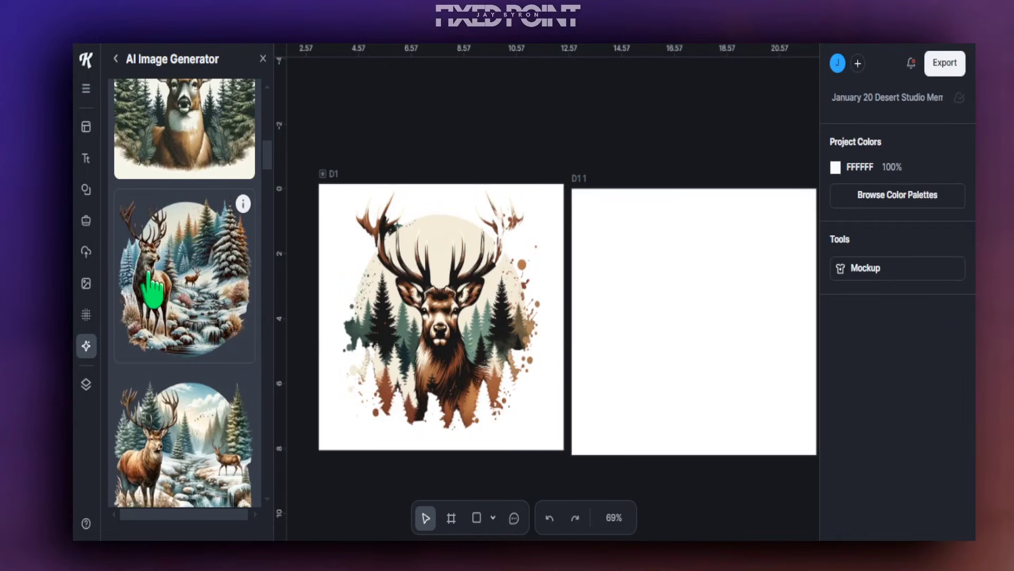
Add the snowy creek deer design from the similar designs to the D1 1 artboard, enlarge it to 8.12 × 8.12 in and fit it there.
drag(150, 275, 624, 312)
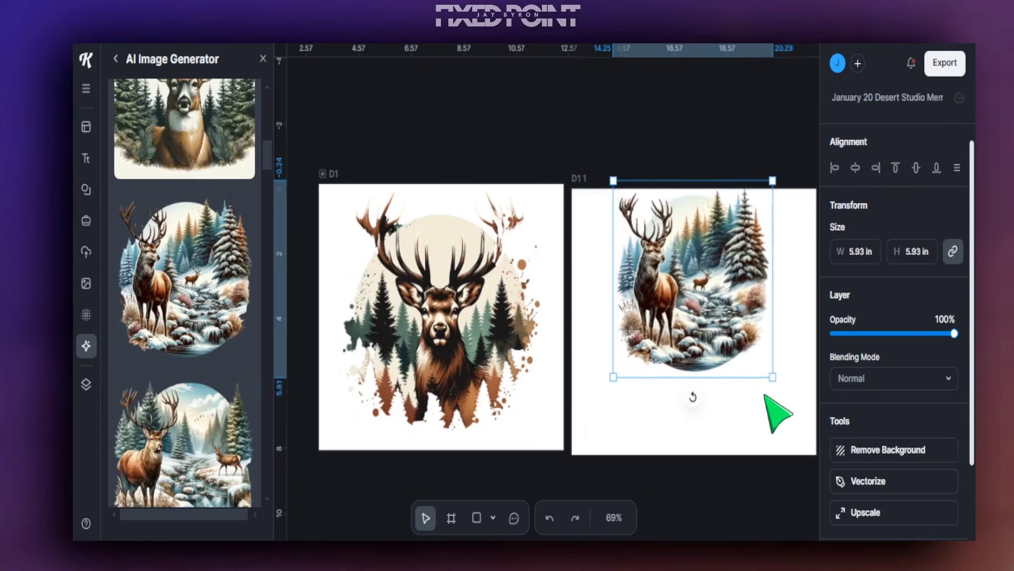
drag(772, 377, 804, 509)
drag(737, 346, 710, 391)
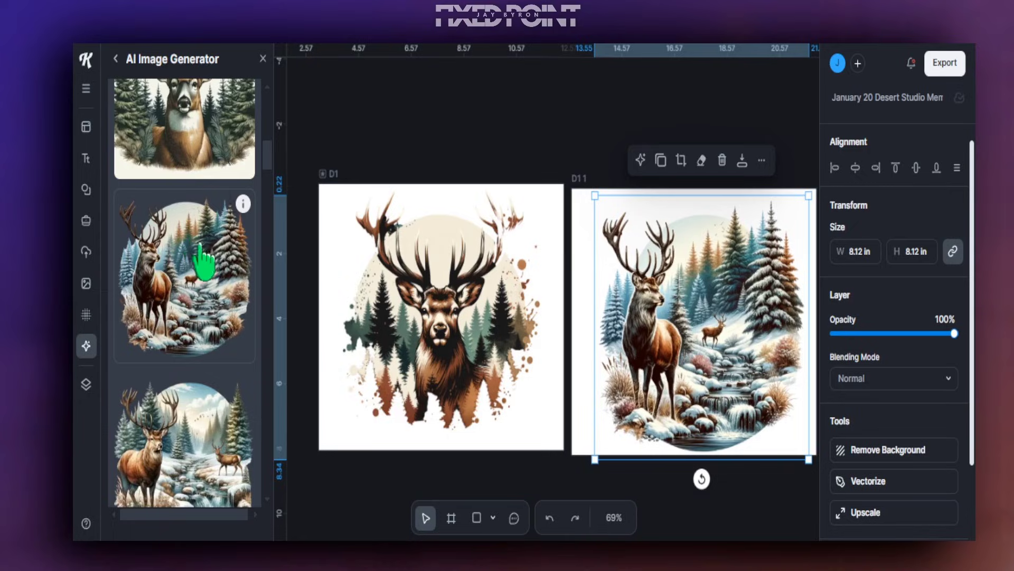
click(192, 217)
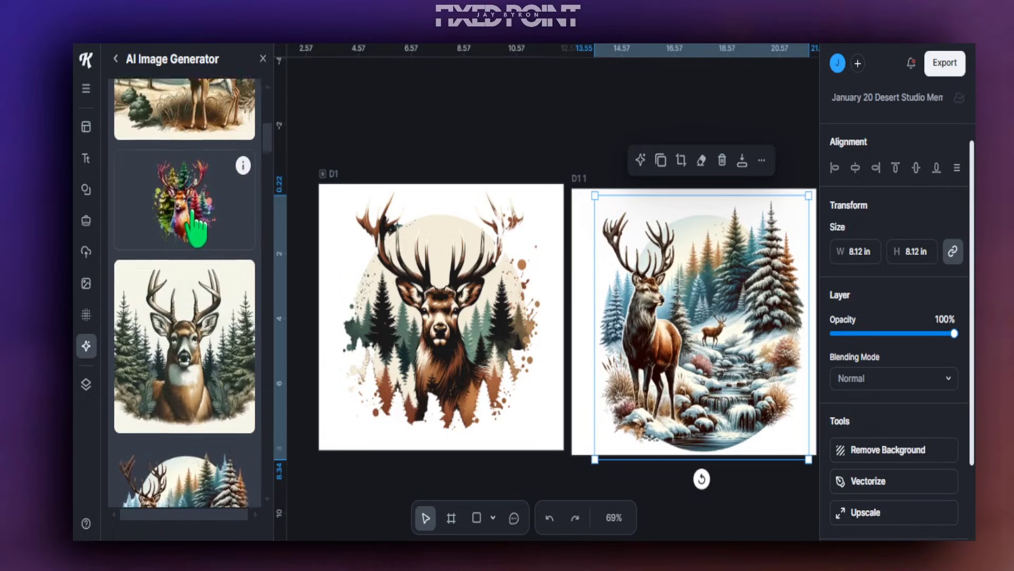
scroll(193, 243, down, 6)
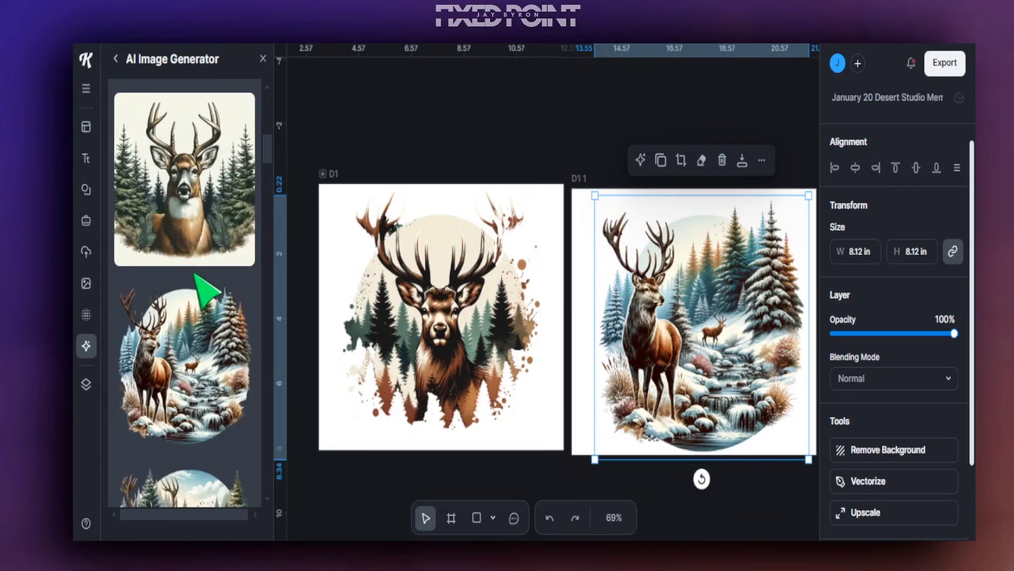
click(243, 291)
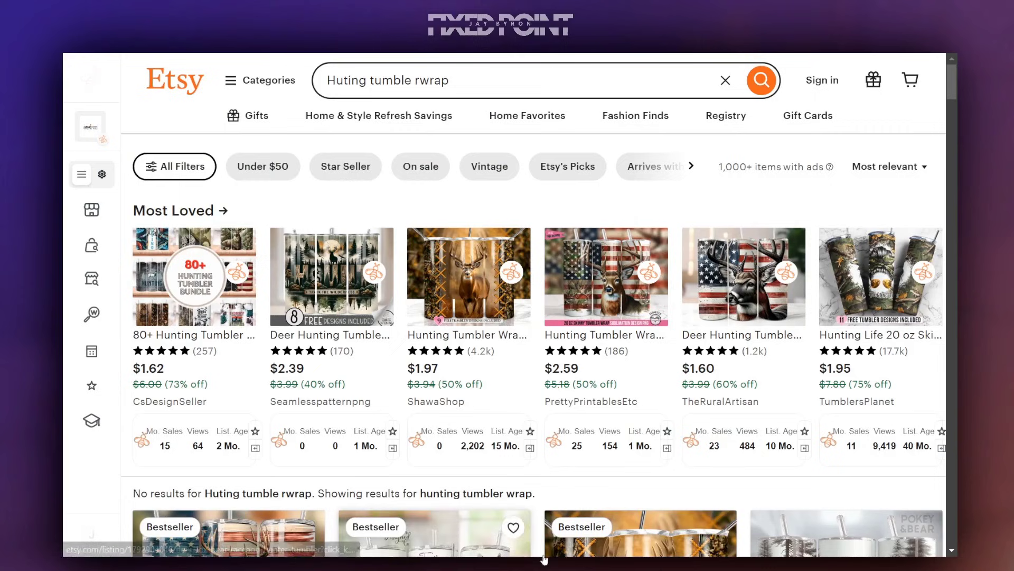
Switch to Etsy and examine the designs, prices and monthly sales of the hunting tumbler wrap listings.
scroll(560, 473, down, 5)
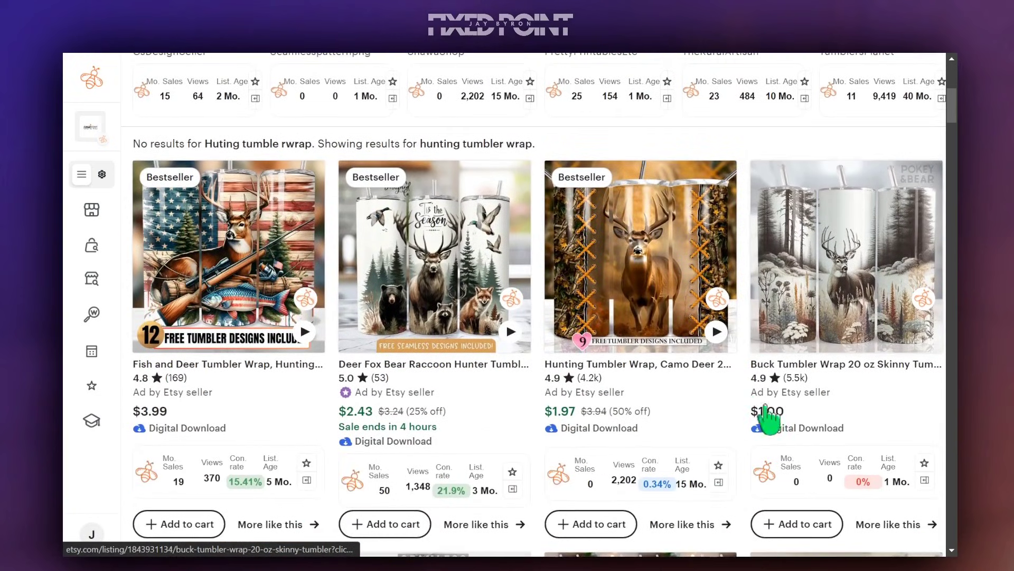
scroll(766, 348, down, 3)
scroll(692, 344, down, 6)
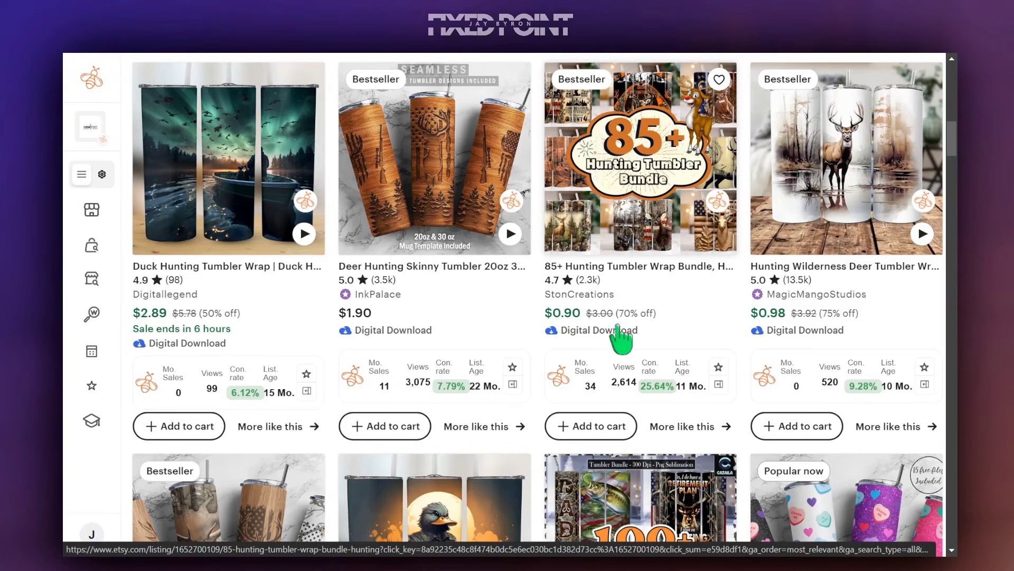
scroll(621, 338, down, 2)
scroll(612, 328, down, 2)
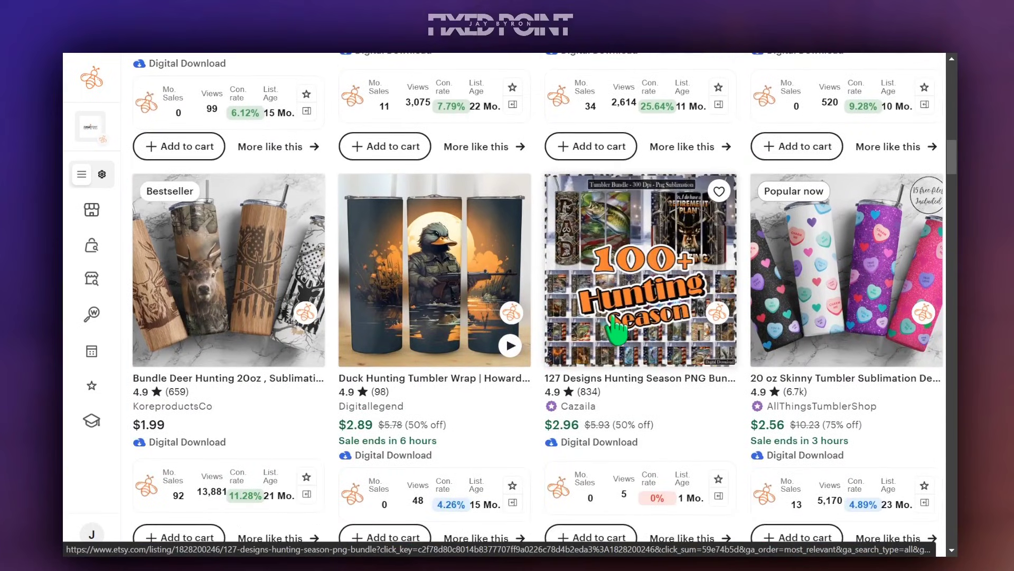
scroll(617, 329, down, 4)
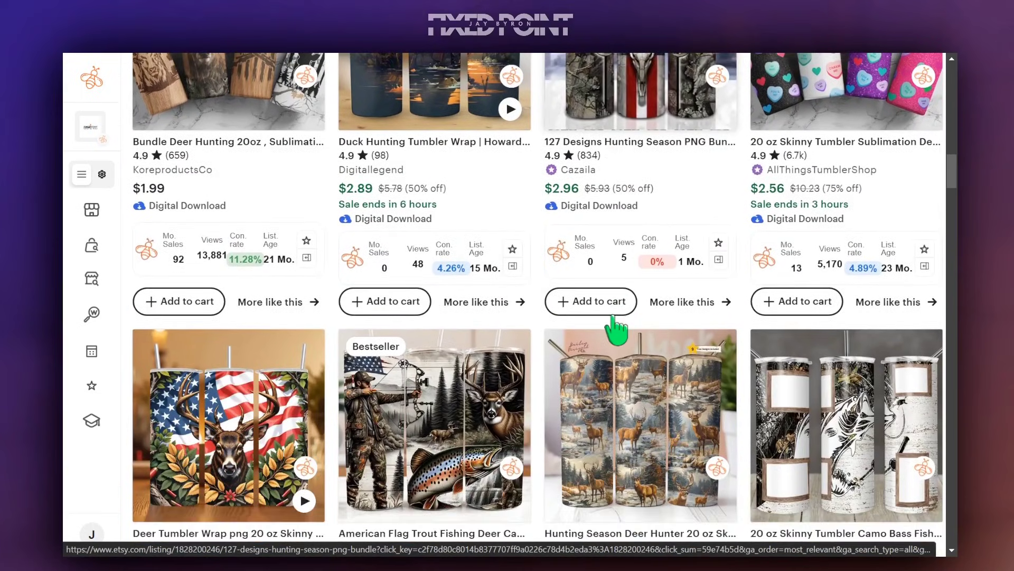
scroll(617, 328, down, 2)
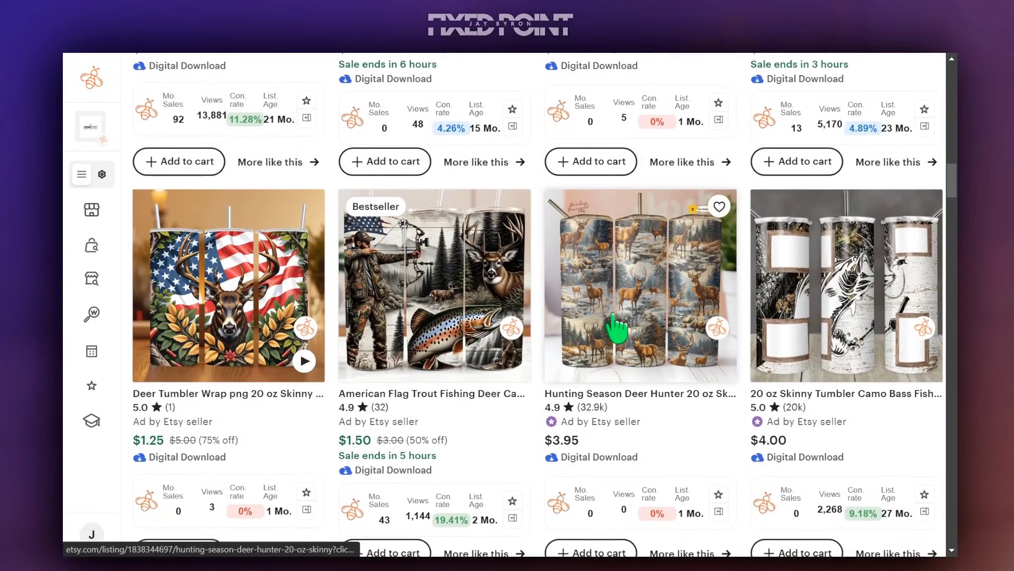
scroll(617, 329, down, 4)
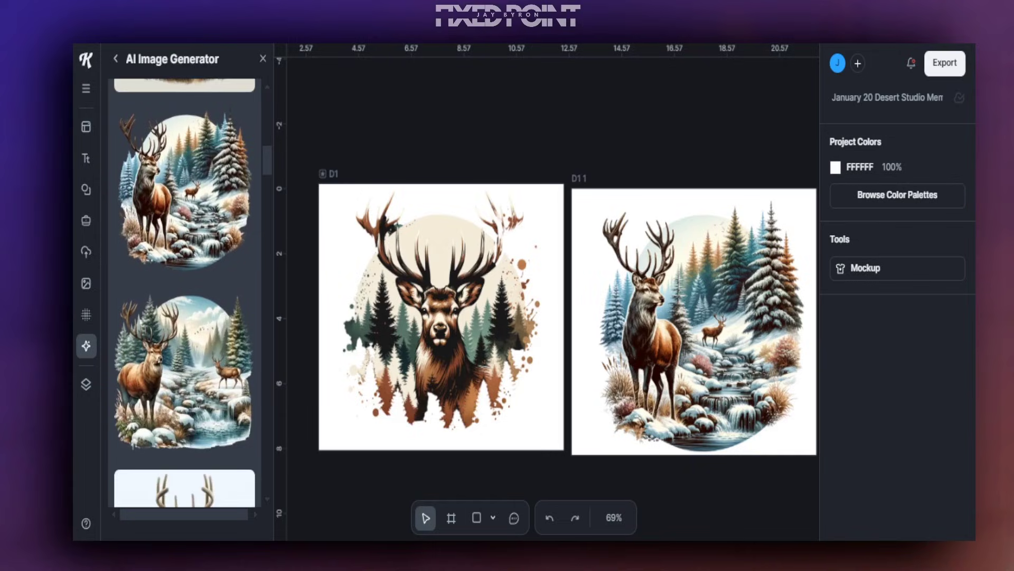
scroll(185, 296, down, 6)
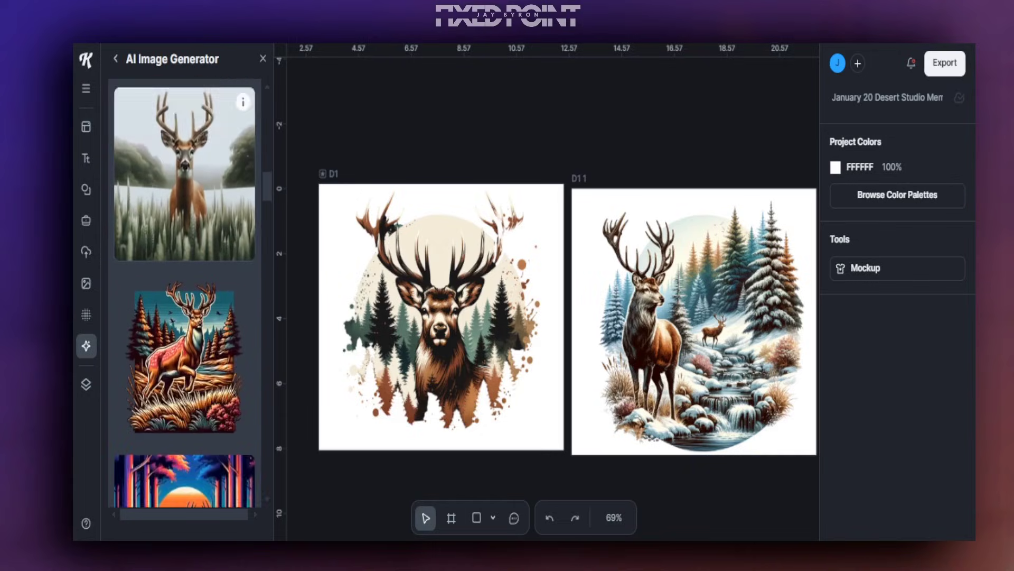
scroll(185, 296, down, 6)
scroll(184, 296, up, 8)
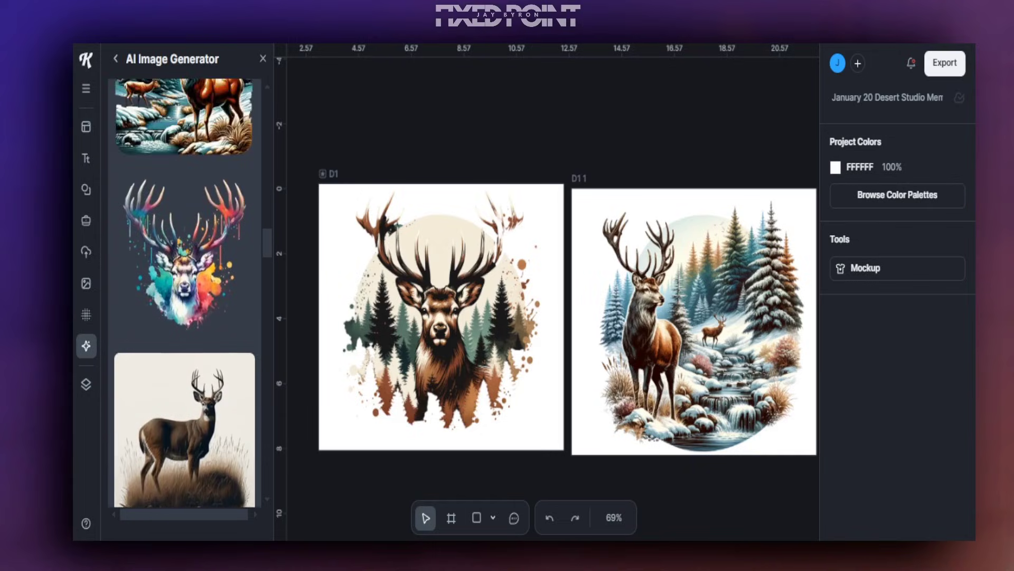
scroll(185, 296, up, 8)
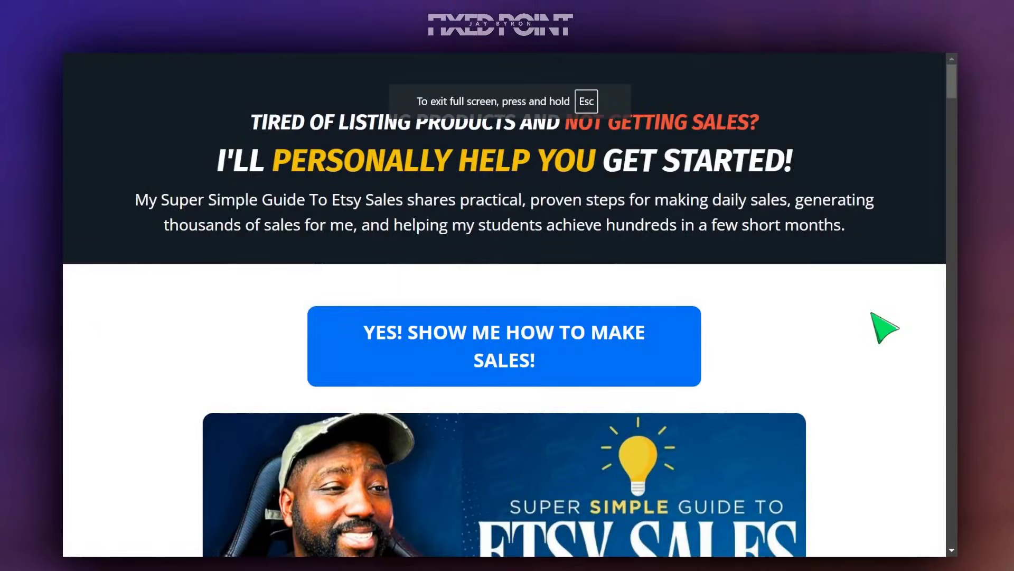
scroll(885, 328, down, 8)
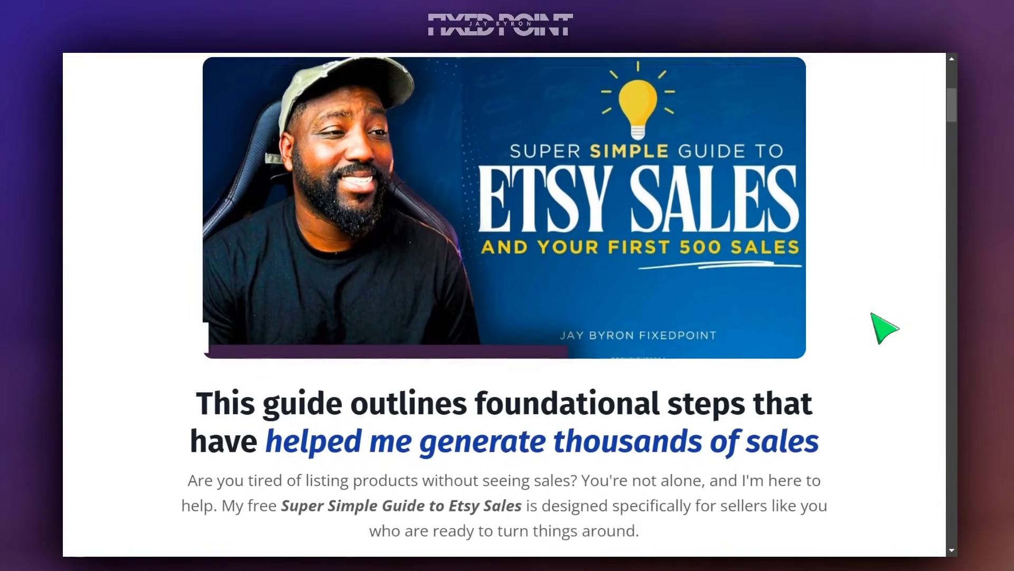